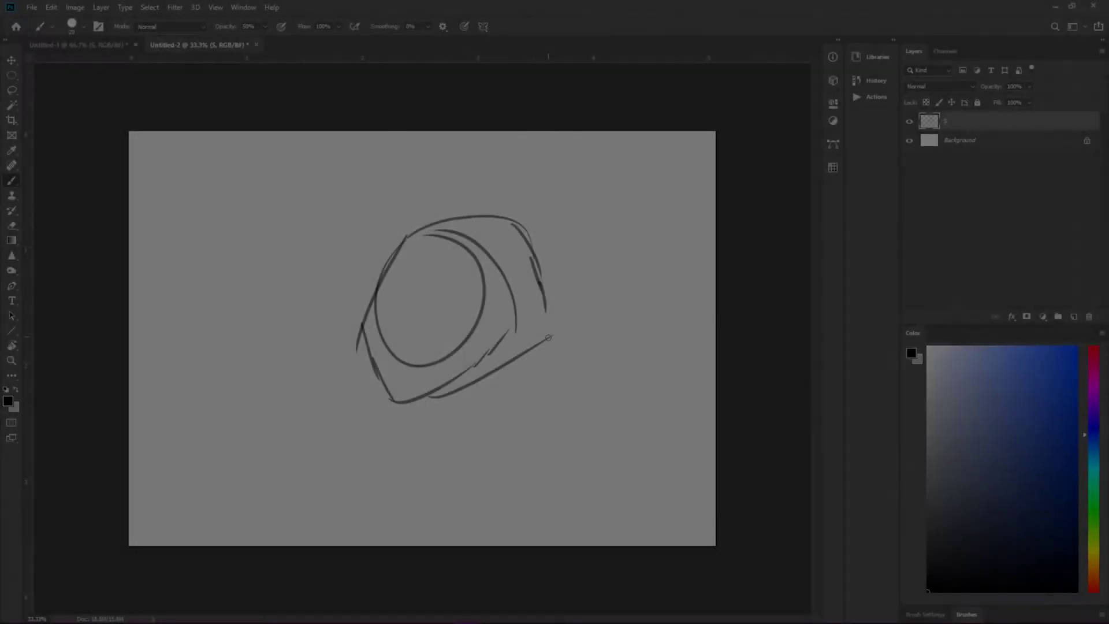
Step: Sketch the arm joints and upper-arm lines in grey, undoing the thick strokes
mouse_move(560, 361)
left_mouse_down()
mouse_move(524, 531)
mouse_move(630, 409)
left_mouse_up()
key("ctrl+z")
left_click_drag(529, 358, 583, 445)
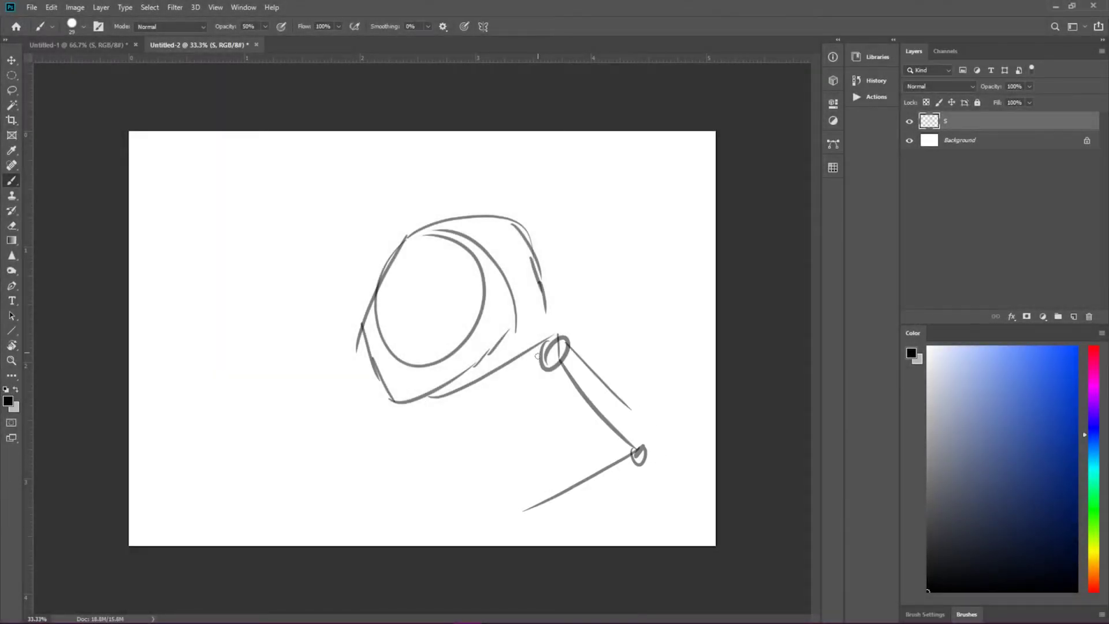
key("ctrl+z")
key("ctrl+z")
key("ctrl+z")
left_click_drag(552, 389, 581, 420)
left_click_drag(595, 369, 611, 403)
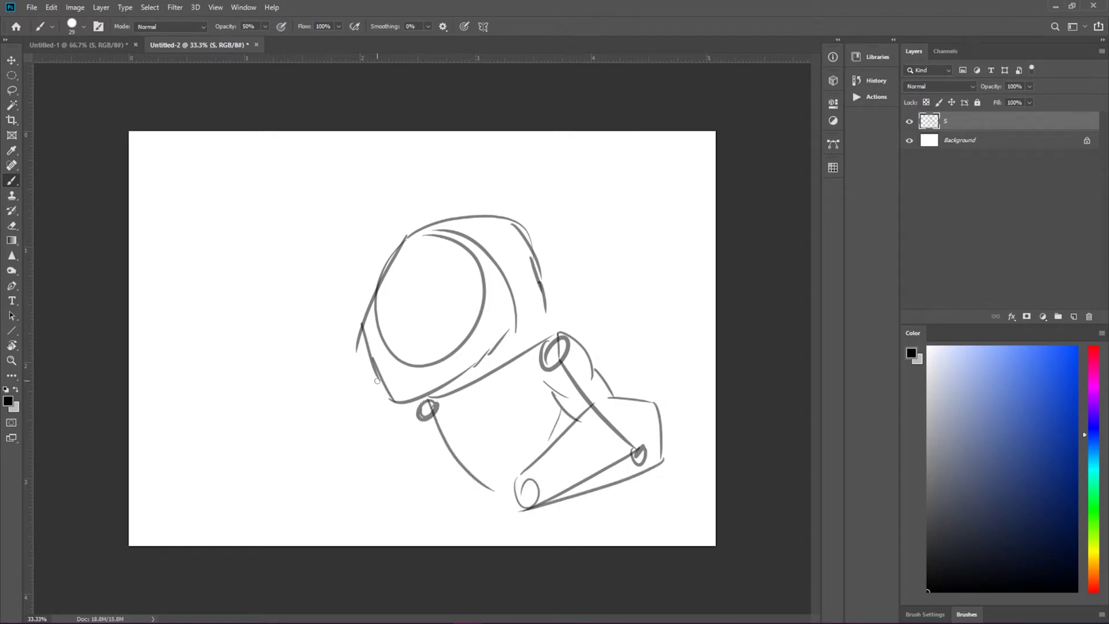
Step: Sketch a box shape for the fist below the helmet
left_click_drag(370, 373, 309, 470)
left_click_drag(309, 471, 444, 422)
key("ctrl+z")
left_click_drag(352, 362, 282, 472)
left_click_drag(283, 474, 439, 428)
left_click_drag(437, 429, 355, 369)
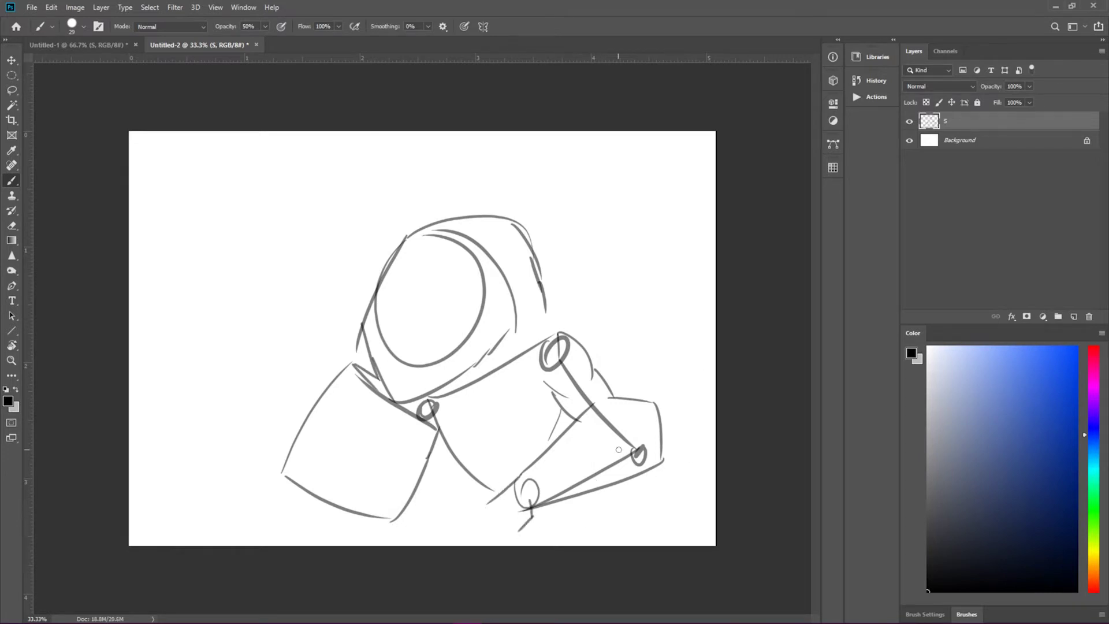
Step: Redraw the fist box smaller and add a thin line running down-left
key("ctrl+z")
key("ctrl+z")
key("ctrl+z")
left_click_drag(322, 380, 294, 473)
mouse_move(295, 474)
left_mouse_down()
mouse_move(376, 498)
mouse_move(412, 427)
left_mouse_up()
left_click_drag(322, 381, 415, 424)
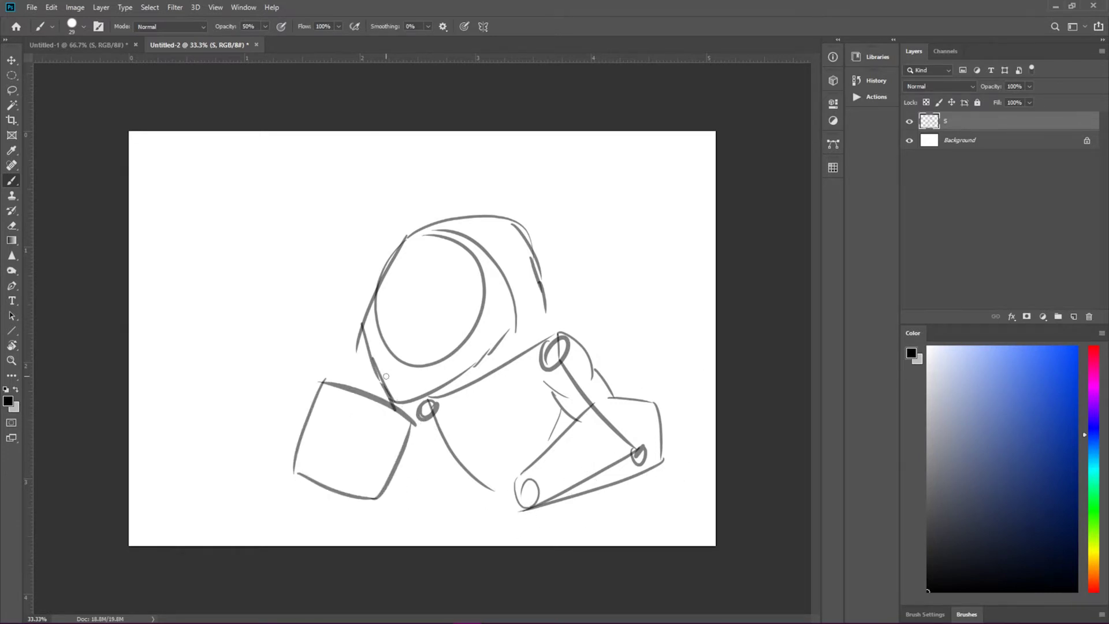
key("ctrl+z")
key("ctrl+z")
key("ctrl+z")
left_click_drag(355, 371, 280, 414)
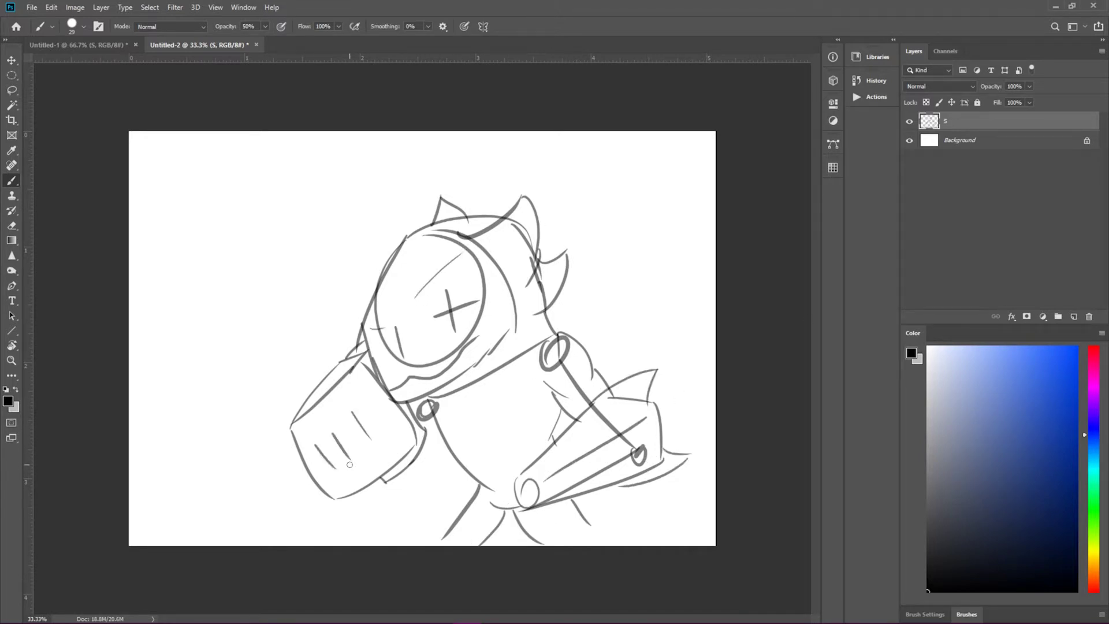
Step: Remove the long hatch lines on the mask and add a new layer above the sketch
key("ctrl+z")
key("ctrl+z")
key("ctrl+z")
key("ctrl+z")
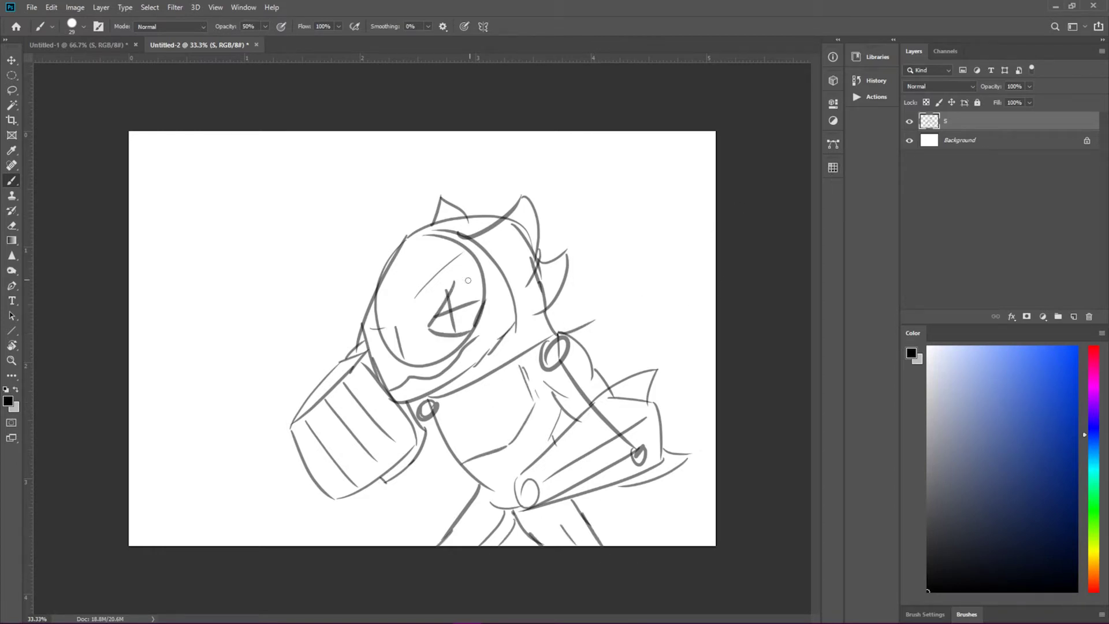
key("ctrl+shift+alt+n")
scroll(493, 429, "up", 3)
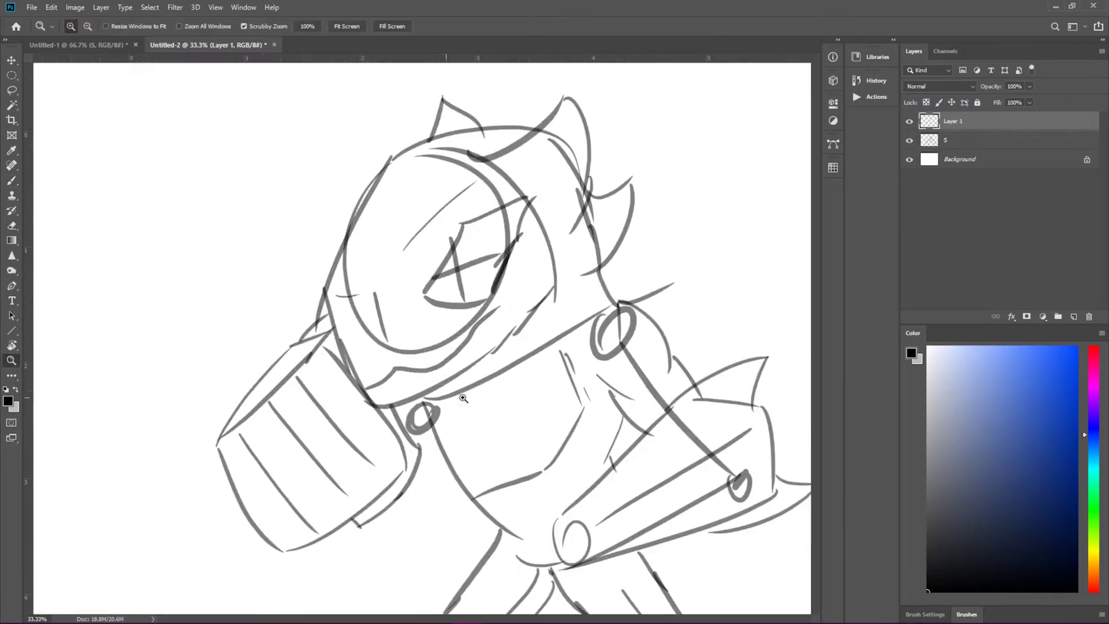
Step: At 100% brush opacity, ink the fist edge and knuckles, using a size-50 eraser for fixes
key("0")
mouse_move(210, 336)
left_mouse_down()
mouse_move(588, 368)
mouse_move(537, 269)
left_mouse_up()
mouse_move(494, 217)
left_mouse_down()
mouse_move(419, 137)
mouse_move(358, 124)
mouse_move(210, 327)
mouse_move(300, 249)
left_mouse_up()
key("ctrl+z")
key("ctrl+z")
key("e")
left_click(84, 26)
key("Return")
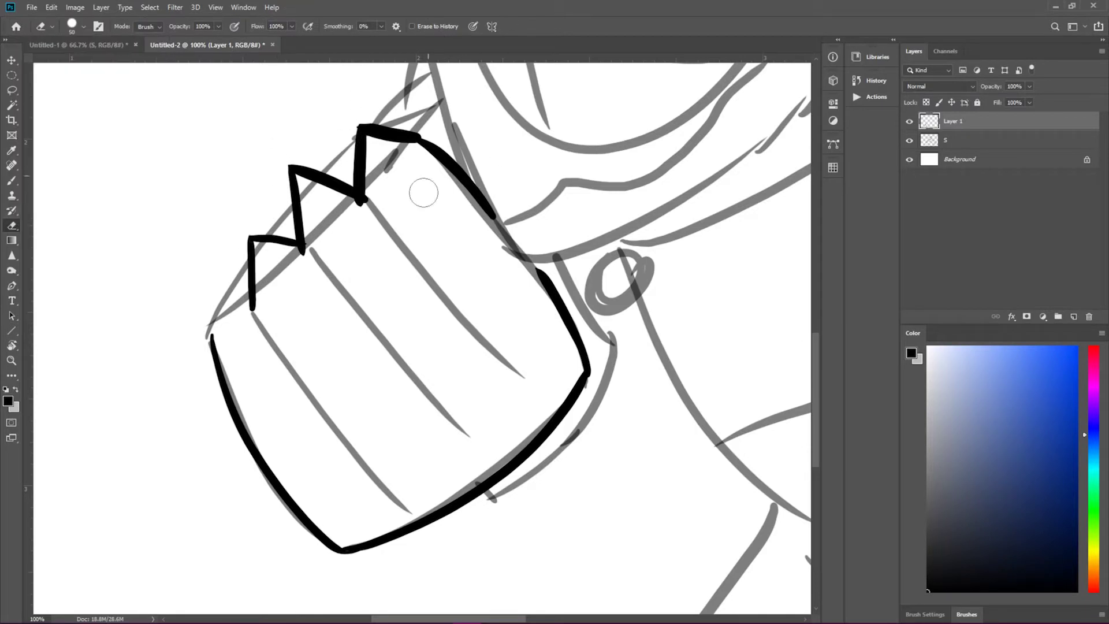
key("b")
key("e")
left_click_drag(324, 237, 372, 248)
key("b")
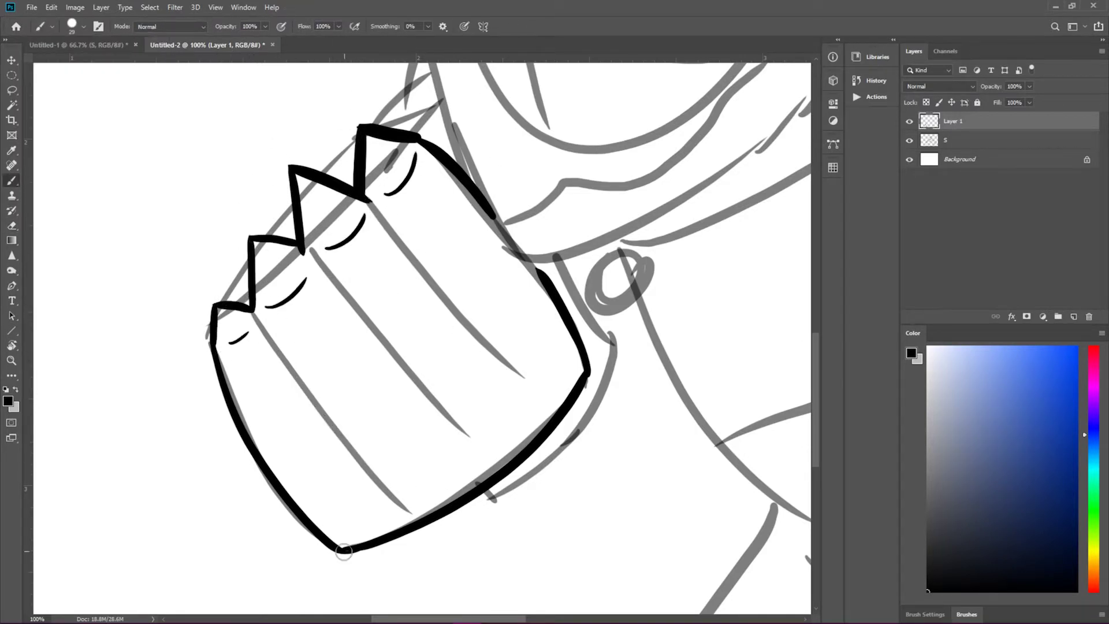
Step: Ink three finger-separation lines and redraw the fist's lower-right edge
left_click_drag(552, 415, 447, 298)
left_click_drag(494, 474, 339, 299)
left_click_drag(416, 520, 263, 342)
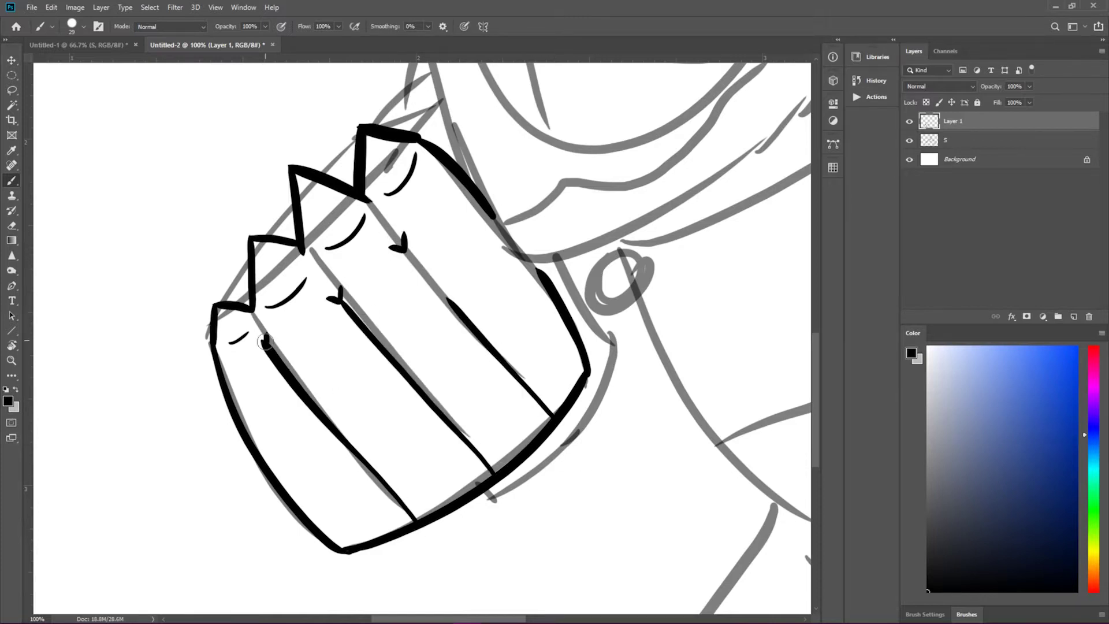
key("ctrl+minus")
key("ctrl+z")
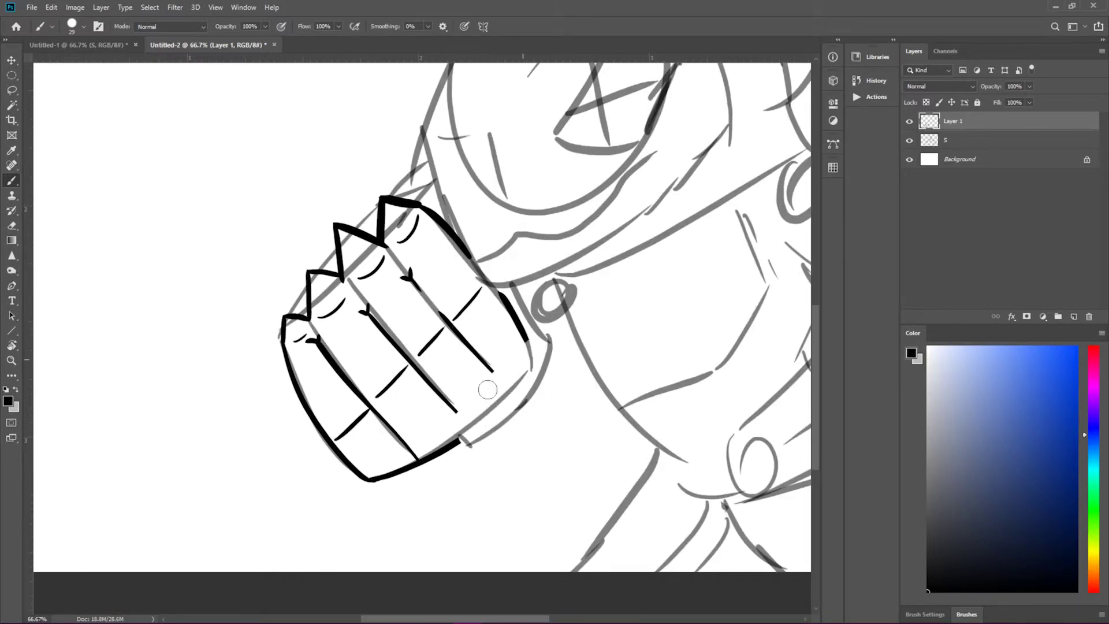
left_click_drag(537, 338, 476, 448)
Step: Ink the jaw, face edge, eye outline, cheek line, brow and outer head outline
mouse_move(491, 286)
left_mouse_down()
mouse_move(636, 196)
mouse_move(607, 258)
left_mouse_up()
mouse_move(402, 183)
left_mouse_down()
mouse_move(381, 286)
mouse_move(350, 342)
left_mouse_up()
left_click_drag(555, 153, 494, 255)
left_click_drag(428, 252, 459, 329)
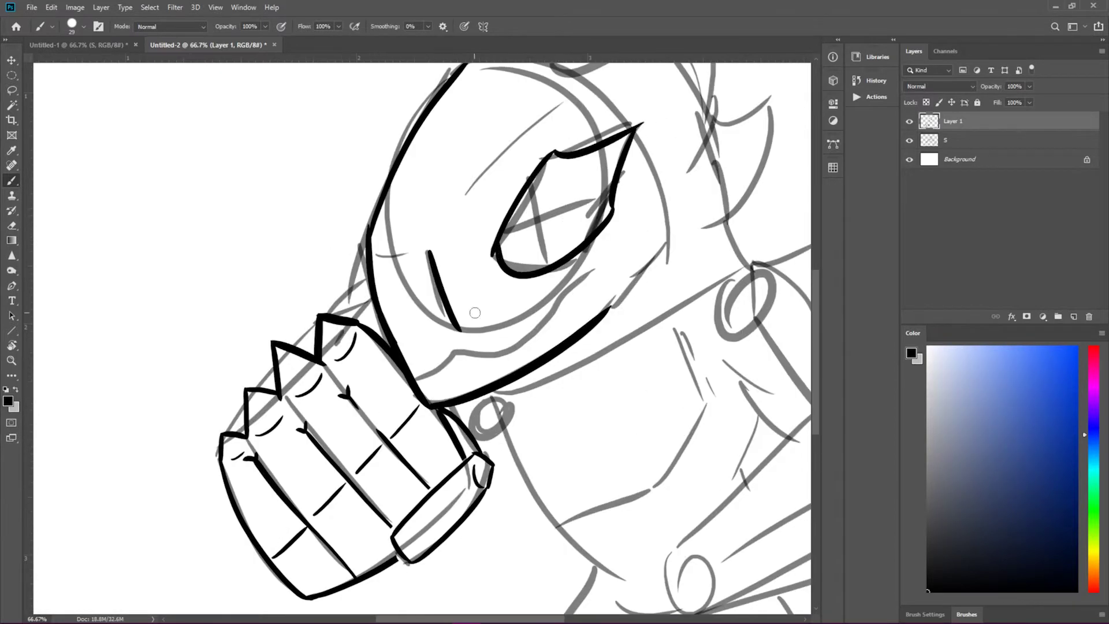
left_click_drag(459, 205, 601, 84)
scroll(650, 371, "up", 2)
mouse_move(655, 369)
left_mouse_down()
mouse_move(499, 165)
mouse_move(611, 400)
left_mouse_up()
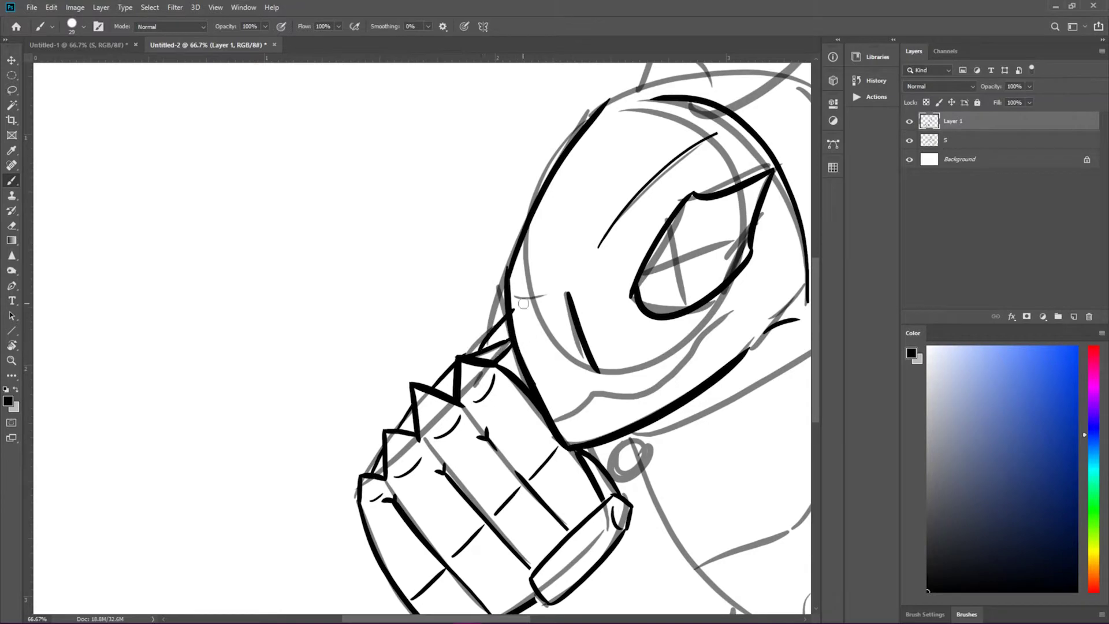
Step: Hide the grey sketch layer and ink the ear spike at upper right
left_click_drag(523, 303, 362, 104)
left_click(910, 140)
left_click_drag(574, 265, 614, 355)
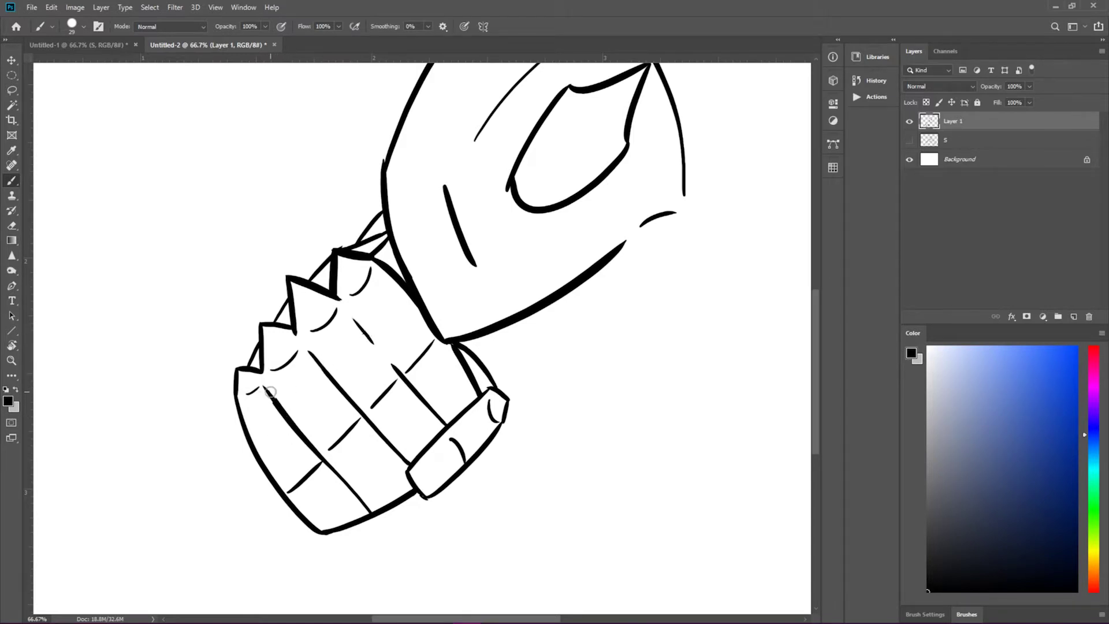
mouse_move(460, 175)
left_mouse_down()
mouse_move(569, 242)
mouse_move(555, 370)
left_mouse_up()
Step: Ink the right head spike, brow mark, top of the head and the two ear spikes
left_click_drag(502, 226, 546, 257)
left_click_drag(324, 182, 522, 147)
left_click_drag(370, 153, 461, 141)
left_click_drag(288, 65, 340, 249)
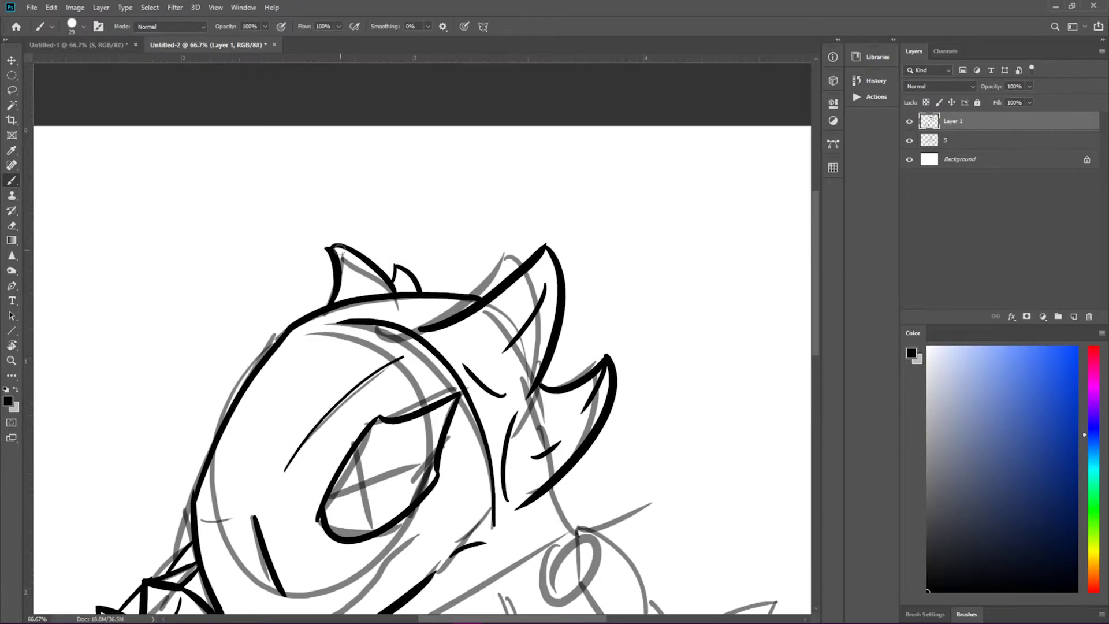
left_click_drag(442, 292, 430, 354)
Step: Ink the collar outline and the spiked forearm with its bottom edge
mouse_move(459, 267)
left_mouse_down()
mouse_move(549, 237)
mouse_move(558, 341)
mouse_move(420, 530)
left_mouse_up()
left_click_drag(601, 355, 718, 317)
left_click_drag(717, 317, 670, 387)
left_click_drag(598, 374, 702, 500)
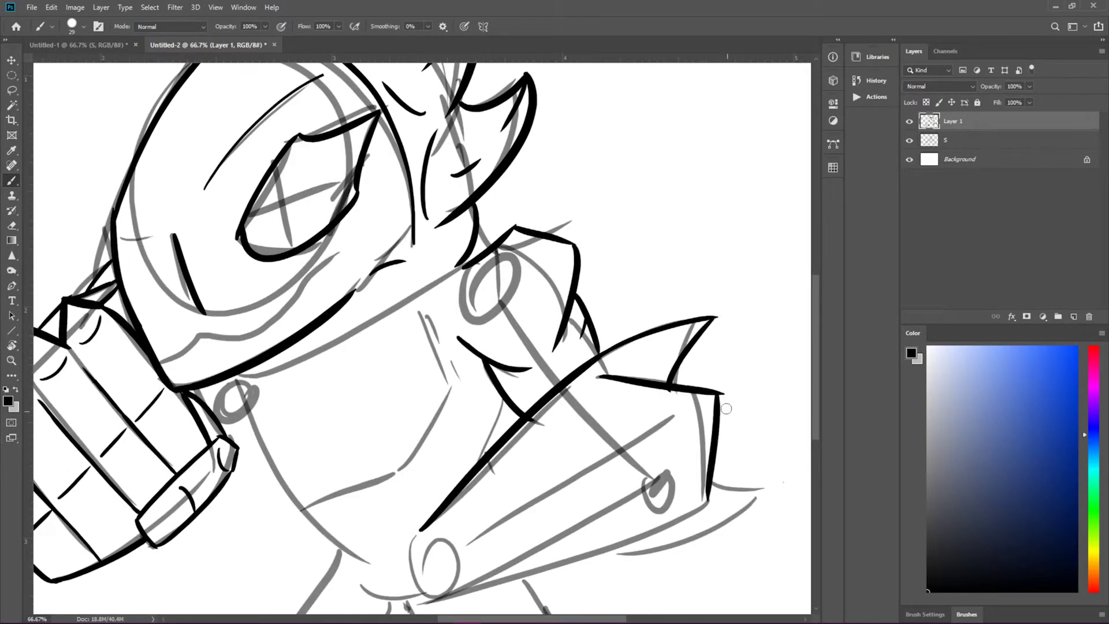
left_click_drag(679, 296, 503, 395)
left_click_drag(428, 445, 477, 421)
mouse_move(668, 409)
left_mouse_down()
mouse_move(401, 491)
mouse_move(741, 371)
left_mouse_up()
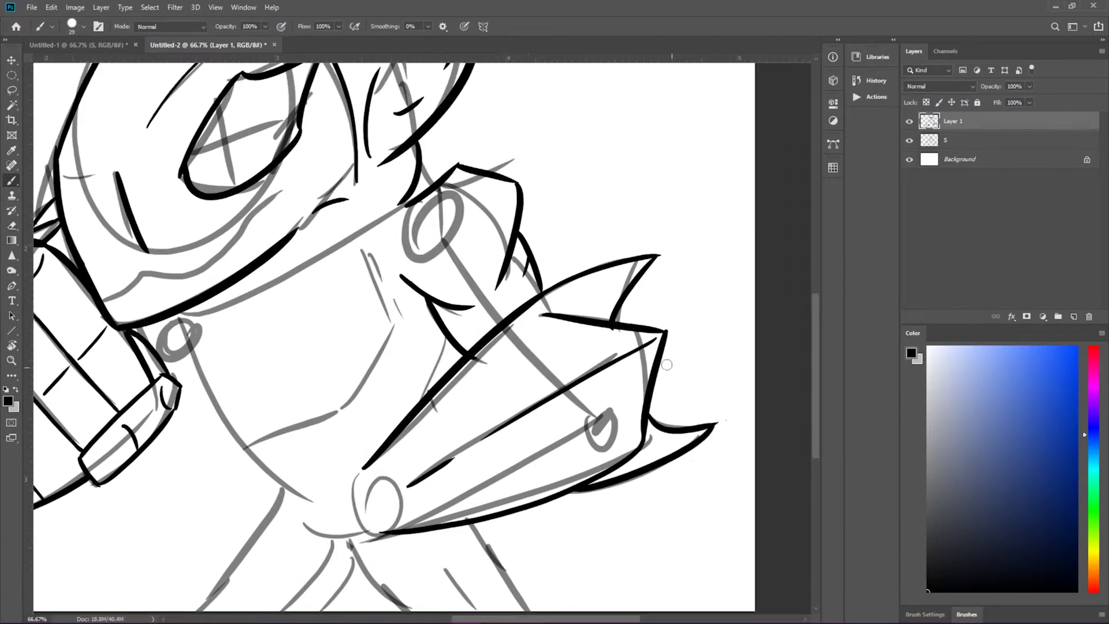
left_click_drag(427, 372, 454, 372)
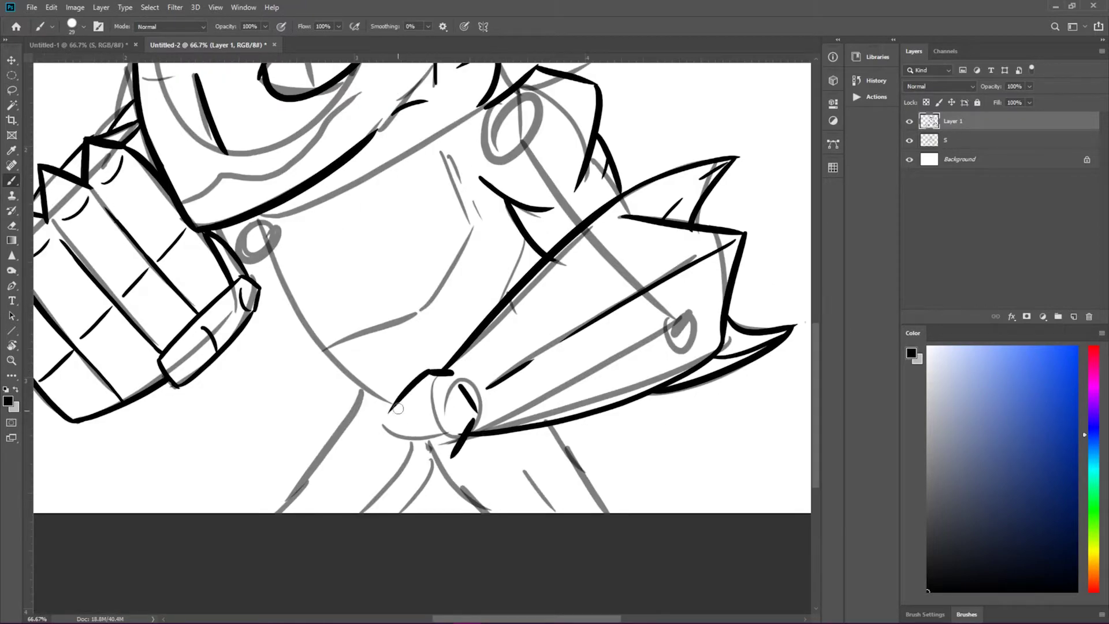
left_click_drag(394, 432, 456, 446)
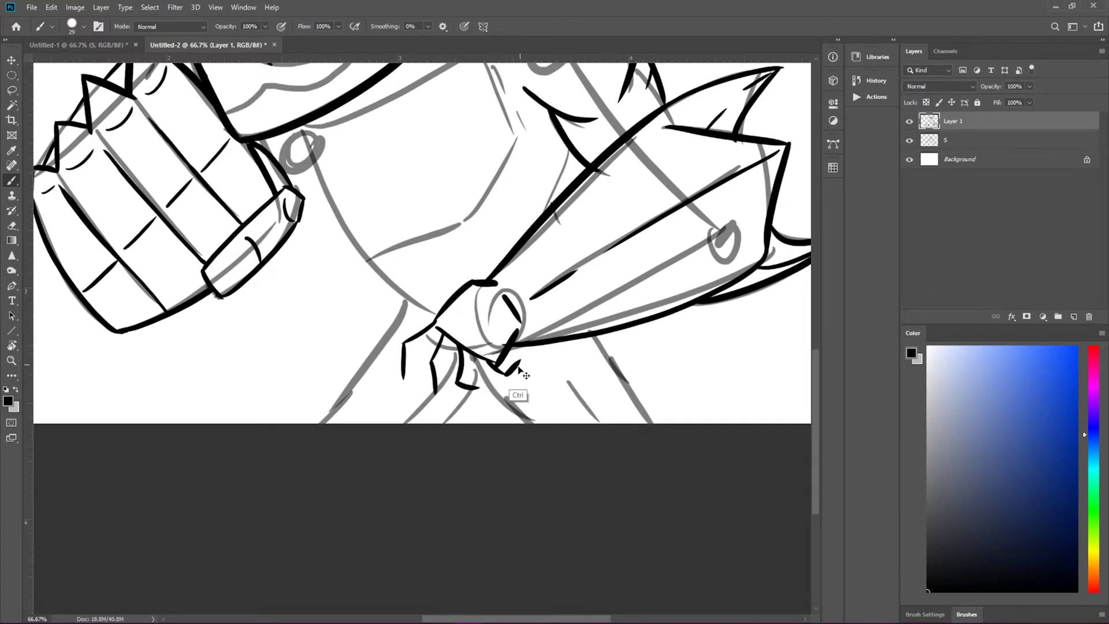
Step: Ink the four claw fingers and the upper spike edge
scroll(505, 361, "up", 3)
left_click_drag(404, 427, 468, 473)
left_click_drag(370, 326, 361, 467)
left_click_drag(338, 312, 315, 392)
left_click_drag(378, 283, 315, 445)
mouse_move(393, 260)
left_mouse_down()
mouse_move(445, 321)
mouse_move(485, 239)
mouse_move(406, 265)
mouse_move(230, 103)
left_mouse_up()
left_click_drag(319, 128, 297, 168)
Step: Erase the stroke across the finger tops and re-ink the finger top outlines
key("e")
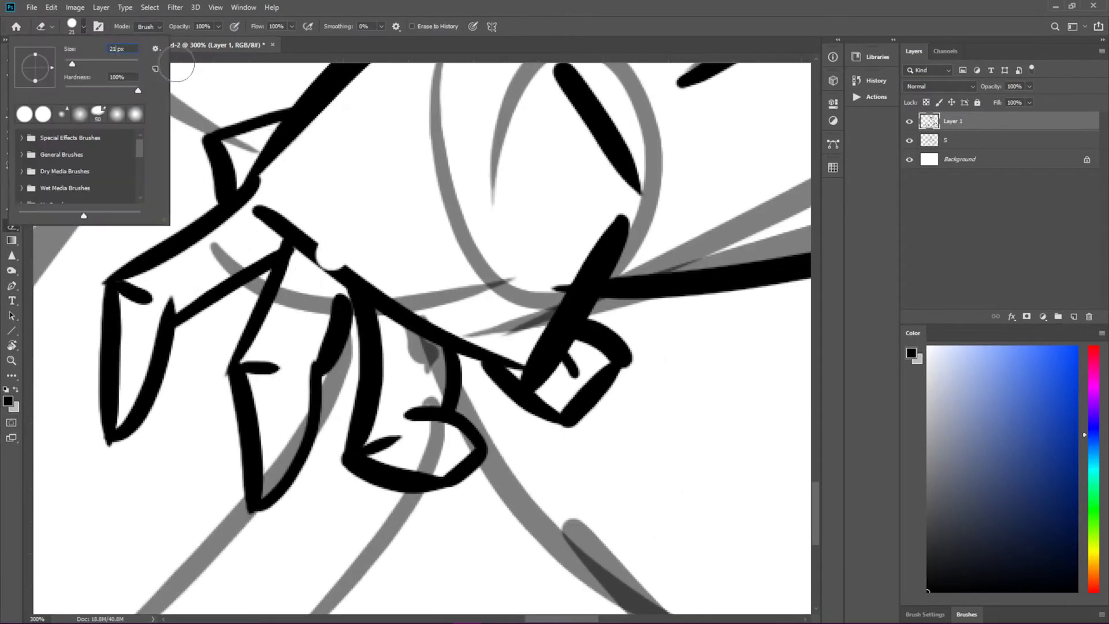
left_click_drag(329, 270, 442, 339)
key("b")
left_click_drag(250, 204, 289, 249)
key("ctrl+z")
left_click_drag(254, 186, 286, 250)
left_click_drag(278, 250, 445, 340)
Step: Add claw detail strokes, then ink a chest line and the torso's side contour
left_click_drag(468, 124, 378, 248)
left_click_drag(433, 99, 300, 173)
left_click_drag(483, 202, 484, 309)
left_click_drag(493, 85, 476, 235)
scroll(438, 387, "down", 5)
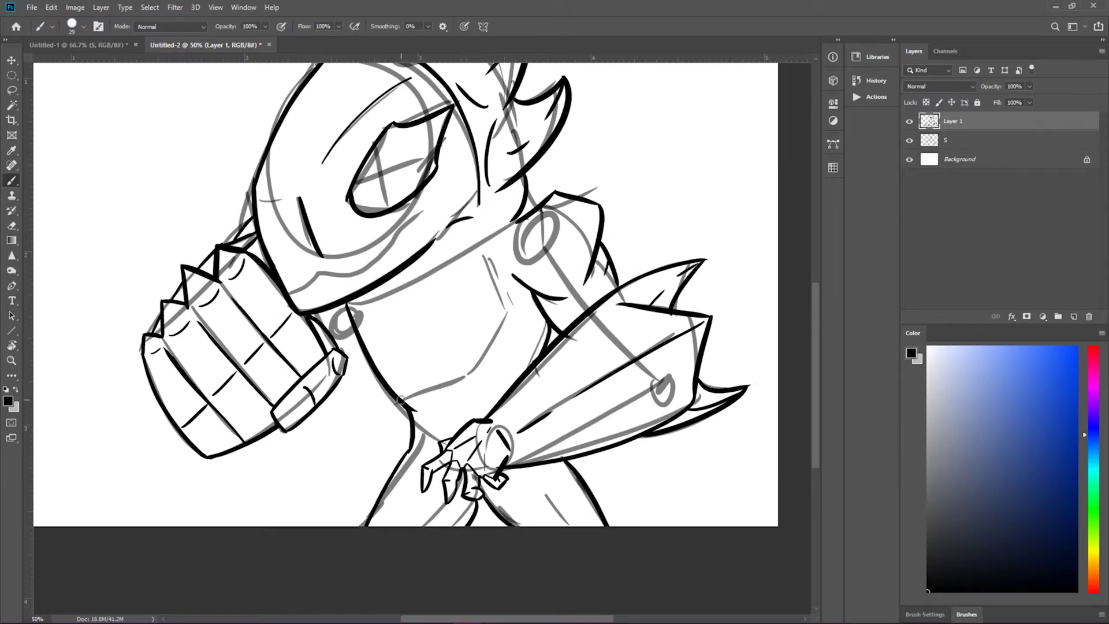
left_click_drag(401, 399, 470, 373)
left_click_drag(480, 255, 478, 360)
Step: Hide the S sketch layer, extend the curled thumb outline, and add a new layer above the line art
left_click(909, 140)
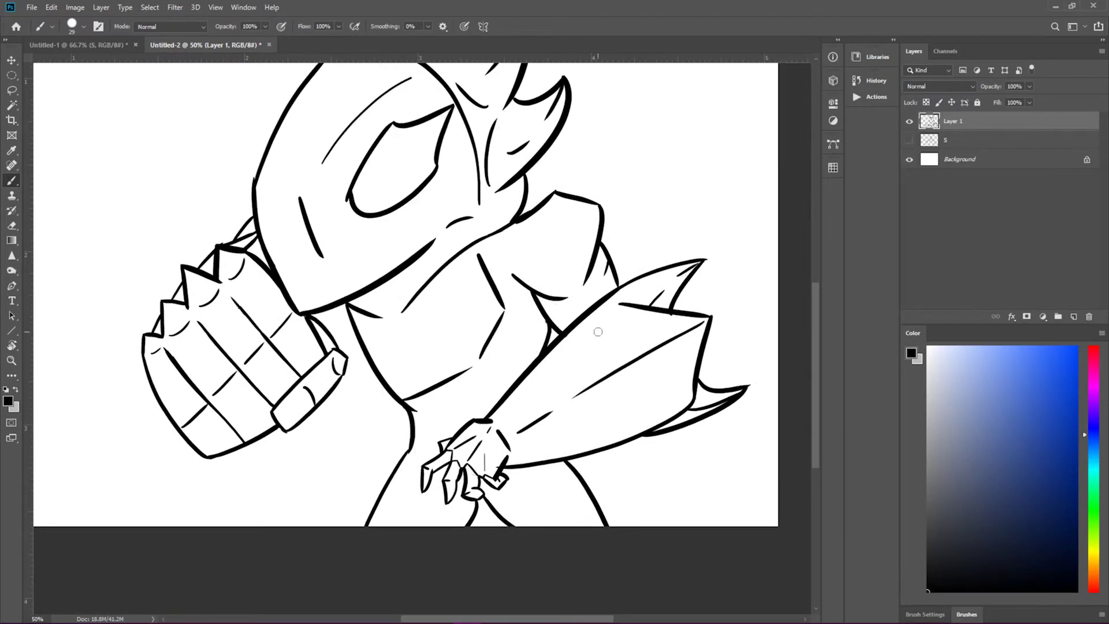
scroll(598, 331, "up", 3)
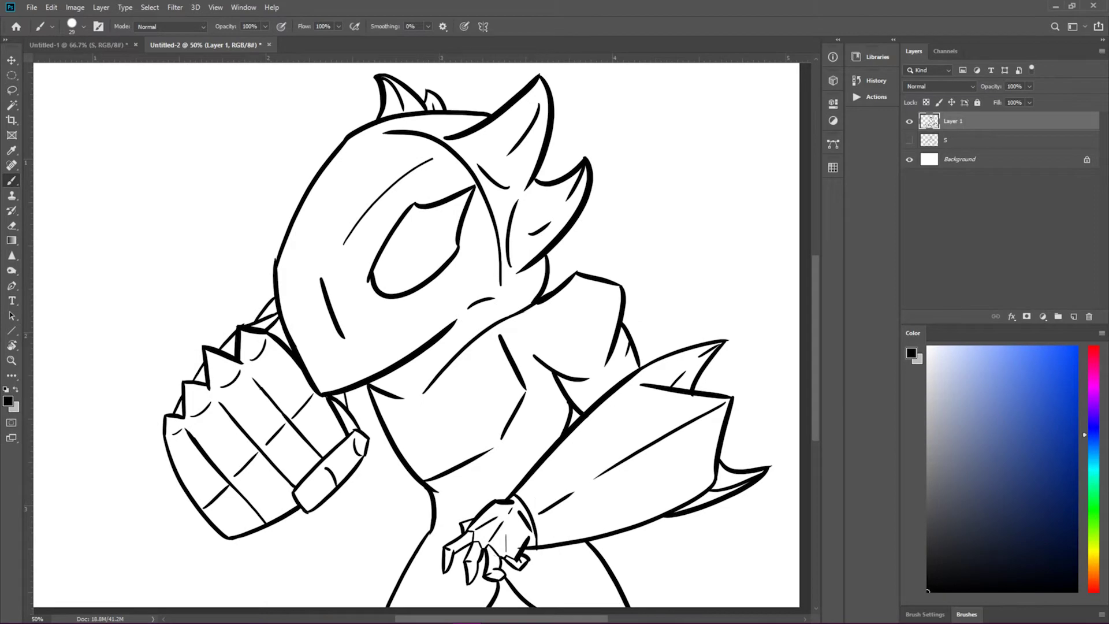
scroll(503, 555, "up", 3)
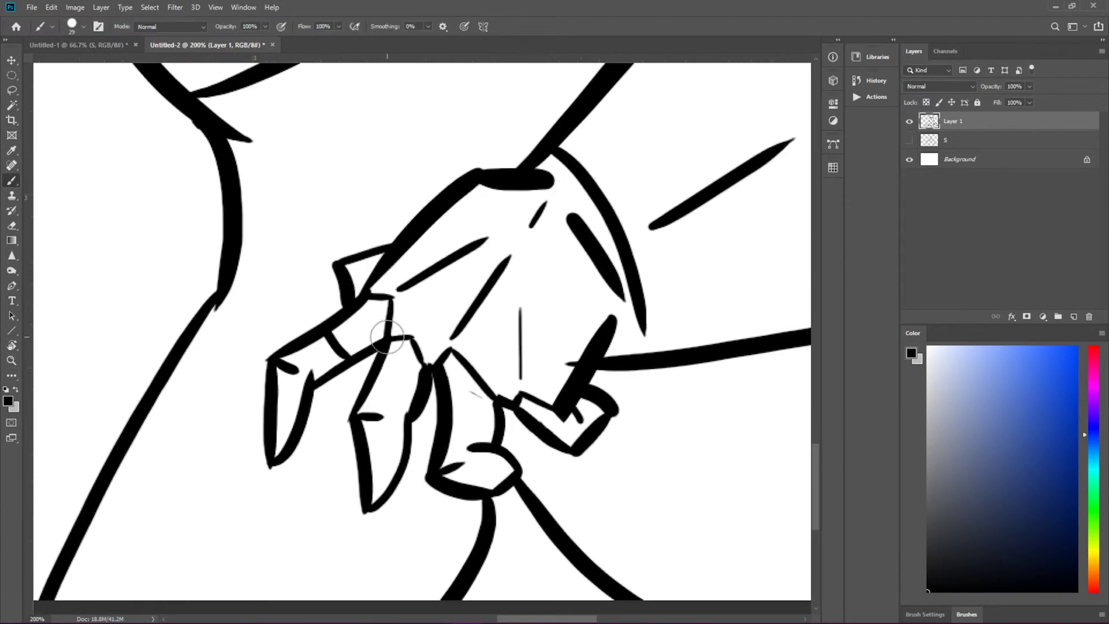
left_click_drag(643, 315, 610, 393)
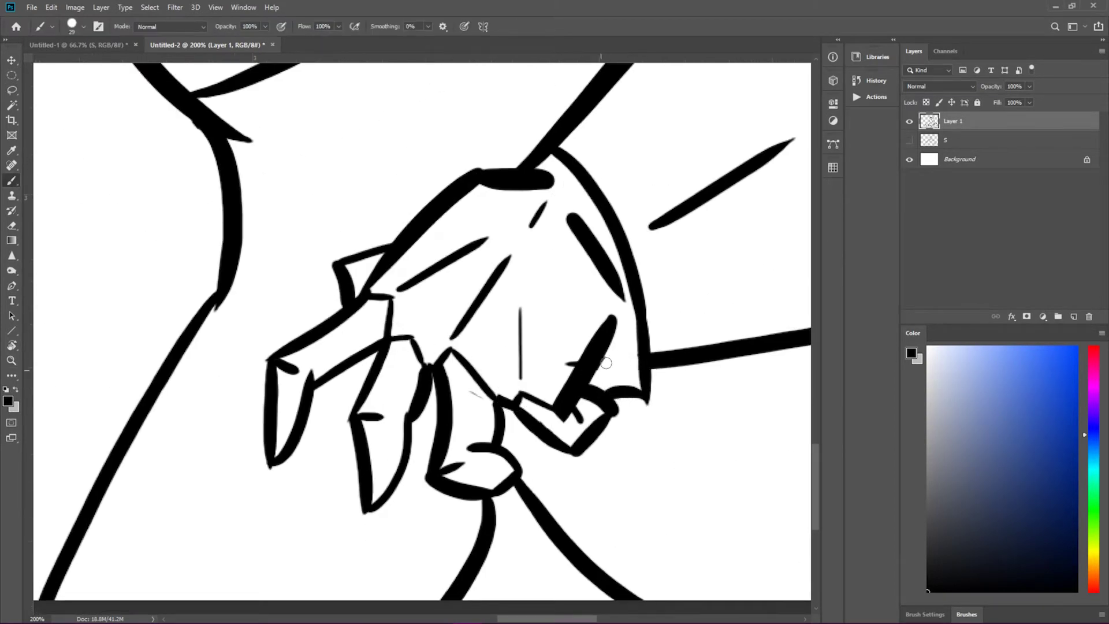
scroll(697, 532, "down", 2)
scroll(692, 374, "down", 1)
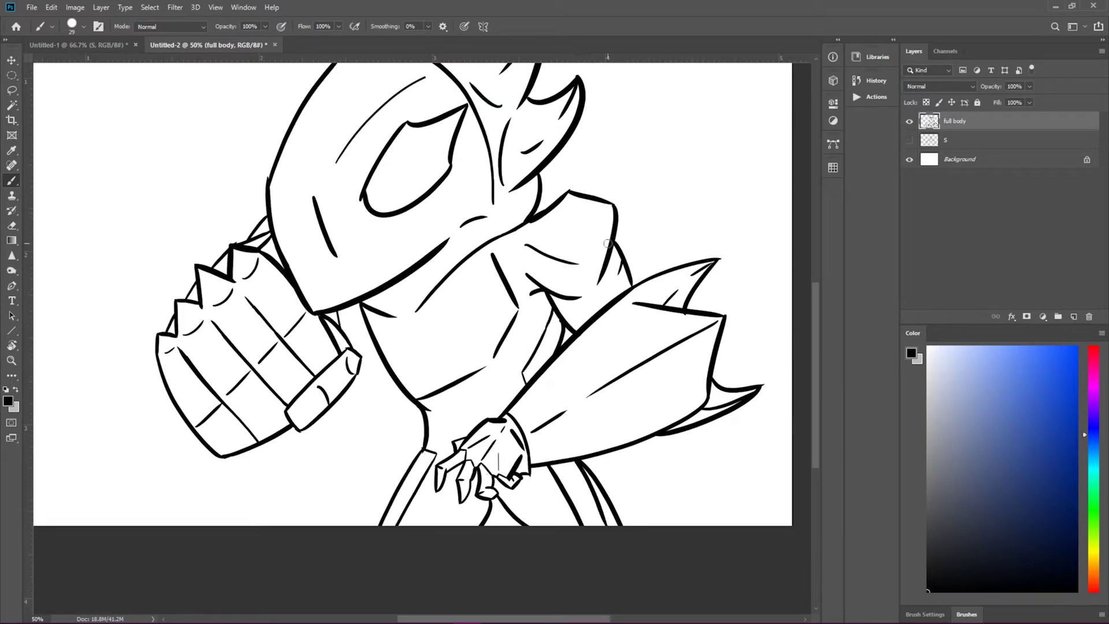
left_click_drag(357, 220, 507, 298)
left_click(1073, 317)
Step: Name the new layers SHADOWS and COLOR
double_click(955, 121)
type("SHADOWS")
key("Return")
left_click(1074, 316, "ctrl")
double_click(953, 140)
type("COLOR")
key("Return")
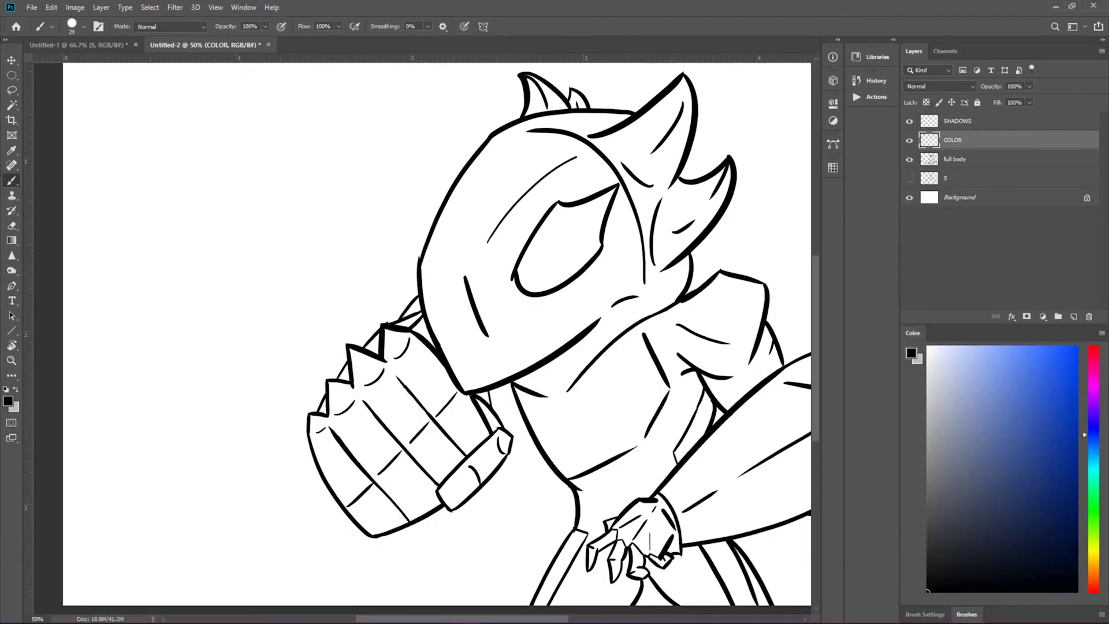
Step: Eyedrop navy from Capture.JPG and paint it along the edge of the face
key("ctrl+Tab")
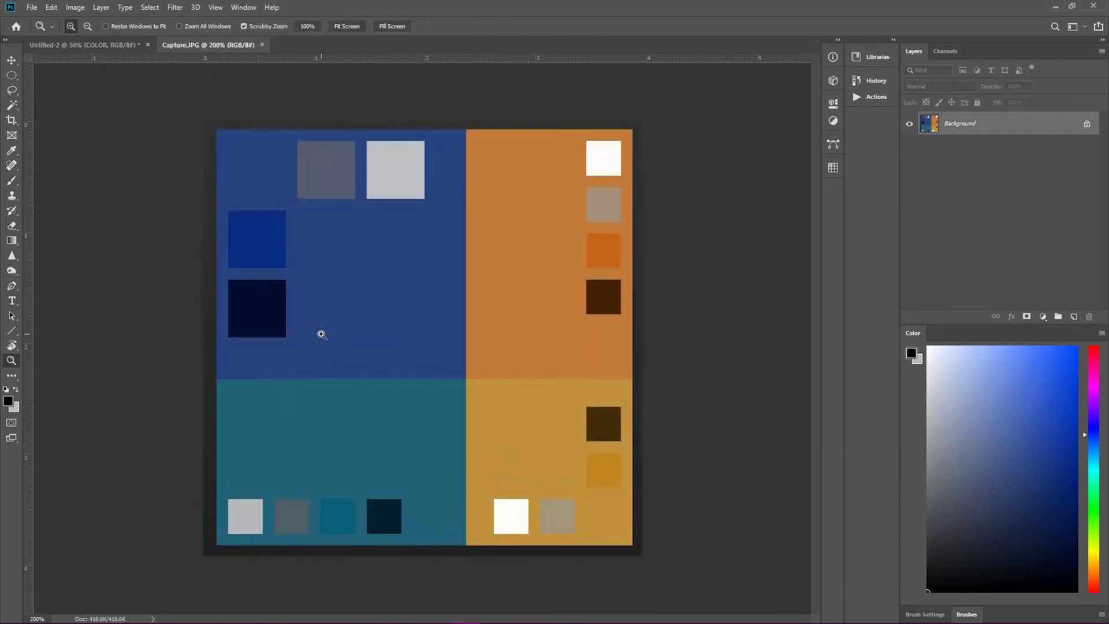
key("ctrl+Tab")
key("ctrl+Tab")
key("i")
key("ctrl+Tab")
key("b")
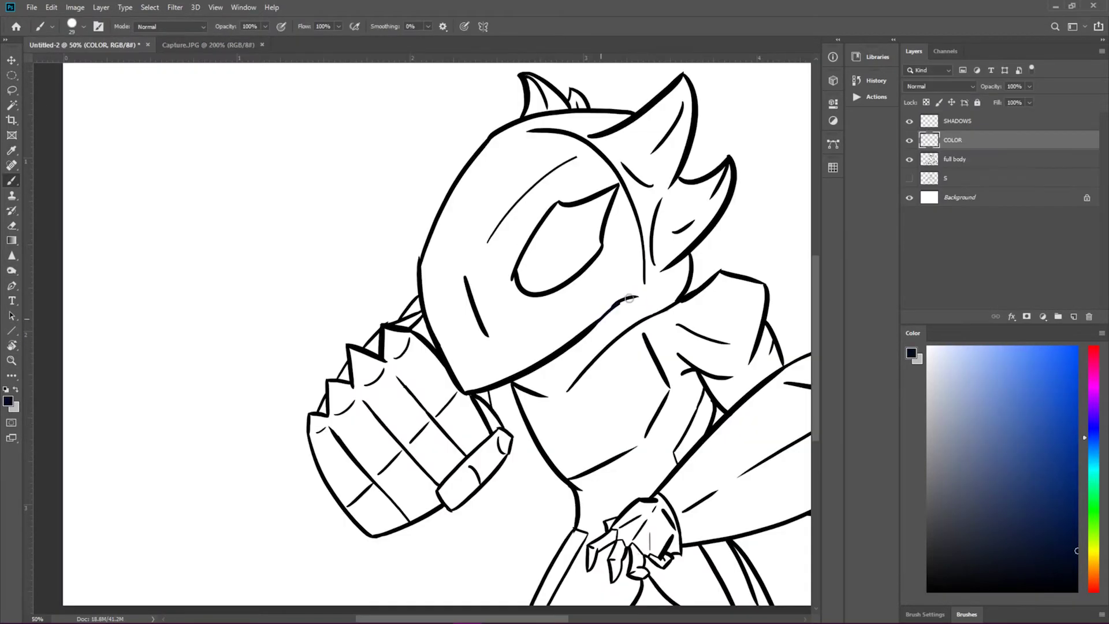
scroll(638, 273, "up", 2)
mouse_move(629, 292)
left_mouse_down()
mouse_move(508, 382)
mouse_move(618, 123)
mouse_move(607, 69)
left_mouse_up()
Step: Move COLOR below the line art and paint navy around the top and left of the head
key("ctrl+bracketleft")
scroll(607, 69, "down", 1)
mouse_move(632, 218)
left_mouse_down()
mouse_move(408, 247)
mouse_move(297, 569)
left_mouse_up()
scroll(297, 570, "up", 1)
mouse_move(335, 520)
left_mouse_down()
mouse_move(305, 427)
mouse_move(578, 384)
mouse_move(664, 214)
mouse_move(500, 346)
mouse_move(529, 135)
mouse_move(635, 118)
left_mouse_up()
Step: With a larger brush, fill the top of the eye and the hood's left side navy
left_click(72, 26)
left_click_drag(346, 133, 324, 479)
mouse_move(614, 93)
left_mouse_down()
mouse_move(645, 295)
mouse_move(460, 540)
mouse_move(569, 290)
left_mouse_up()
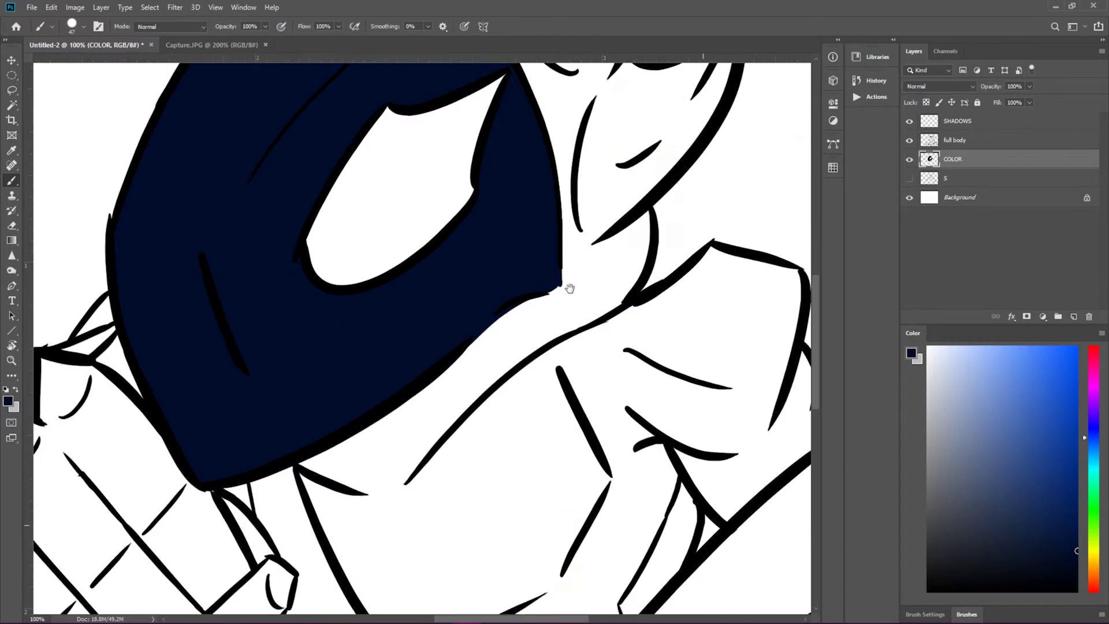
Step: Paint a grey-blue collar band along the navy edge, from chin up toward the horn
key("ctrl+Tab")
left_click(326, 169, "alt")
key("ctrl+Tab")
left_click_drag(527, 247, 371, 372)
mouse_move(546, 208)
left_mouse_down()
mouse_move(384, 371)
mouse_move(358, 462)
left_mouse_up()
left_click_drag(390, 420, 543, 277)
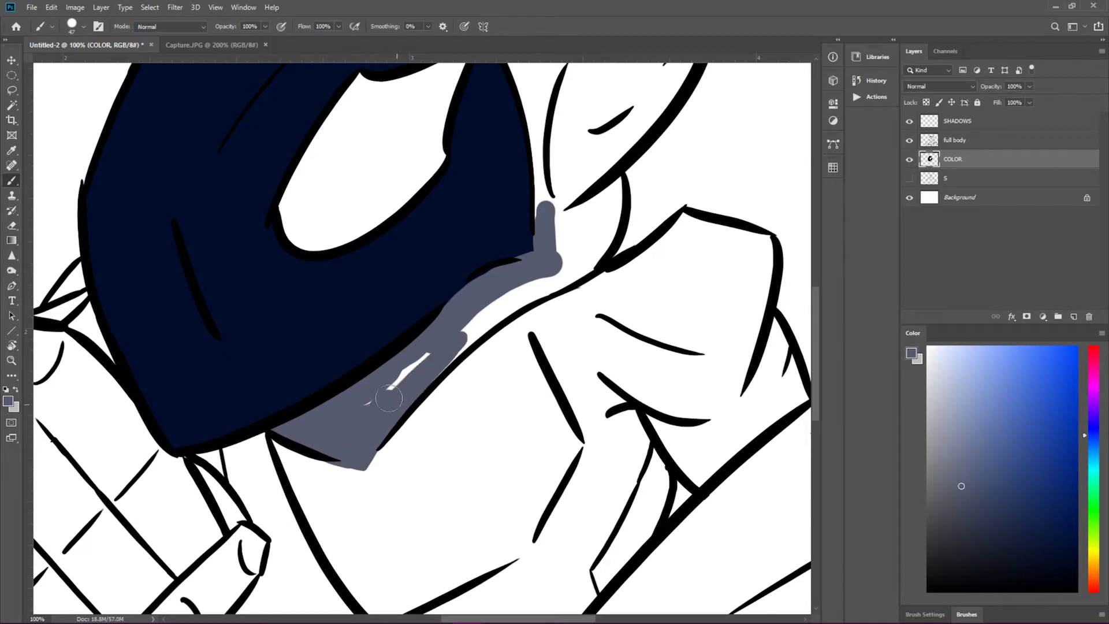
mouse_move(537, 404)
left_mouse_down()
mouse_move(555, 348)
mouse_move(490, 214)
left_mouse_up()
scroll(490, 213, "up", 3)
mouse_move(520, 315)
left_mouse_down()
mouse_move(435, 262)
mouse_move(491, 410)
left_mouse_up()
left_click_drag(422, 219, 628, 465)
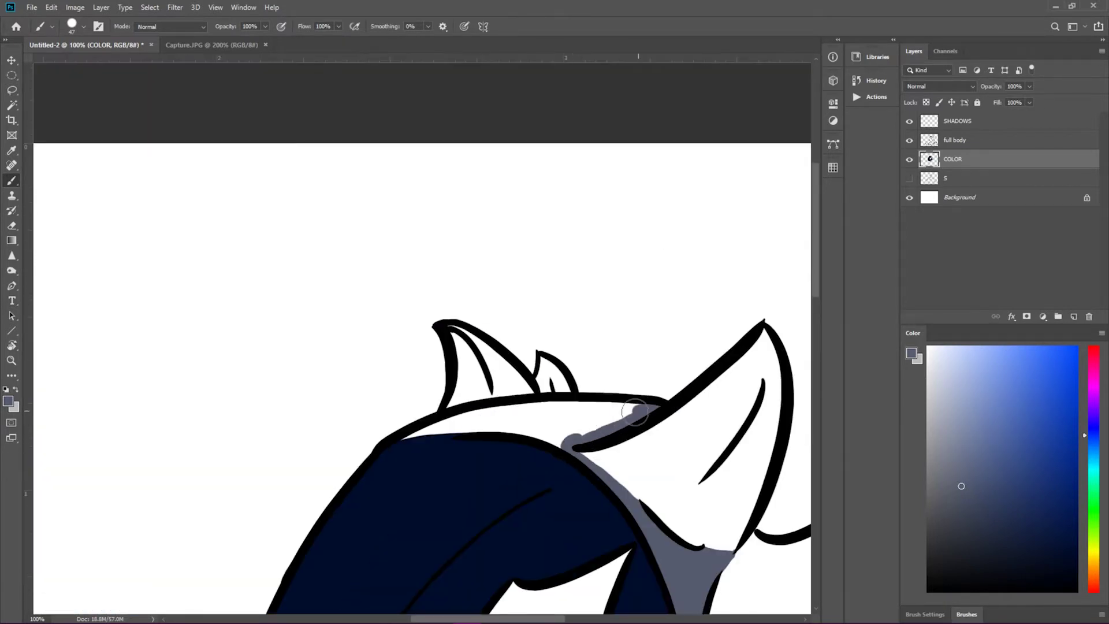
mouse_move(405, 433)
left_mouse_down()
mouse_move(564, 445)
mouse_move(664, 405)
mouse_move(606, 401)
left_mouse_up()
Step: Fill the collar piece beside the horn grey-blue
left_click_drag(803, 607, 724, 499)
left_click_drag(439, 173, 445, 260)
mouse_move(422, 211)
left_mouse_down()
mouse_move(555, 295)
mouse_move(618, 124)
mouse_move(427, 185)
left_mouse_up()
left_click_drag(422, 202, 583, 292)
Step: Paint the cuff and fill the whole sleeve grey-blue
left_click_drag(674, 480, 604, 337)
left_click_drag(352, 387, 398, 486)
mouse_move(381, 399)
left_mouse_down()
mouse_move(595, 173)
mouse_move(768, 203)
mouse_move(707, 248)
mouse_move(393, 370)
left_mouse_up()
mouse_move(399, 462)
left_mouse_down()
mouse_move(722, 387)
mouse_move(711, 370)
left_mouse_up()
left_click_drag(439, 444, 658, 317)
left_click_drag(572, 393, 728, 288)
Step: Colour the spiked fist solid light grey, covering fingers, knuckles and edges
left_click_drag(581, 441, 772, 504)
left_click_drag(34, 162, 681, 448)
left_click(930, 403)
left_click_drag(520, 520, 480, 293)
left_click_drag(612, 346, 508, 439)
left_click_drag(581, 271, 635, 370)
mouse_move(589, 427)
left_mouse_down()
mouse_move(312, 446)
mouse_move(271, 324)
left_mouse_up()
mouse_move(439, 433)
left_mouse_down()
mouse_move(583, 266)
mouse_move(404, 133)
mouse_move(346, 254)
left_mouse_up()
mouse_move(416, 260)
left_mouse_down()
mouse_move(286, 317)
mouse_move(376, 485)
left_mouse_up()
left_click_drag(346, 405, 509, 277)
left_click_drag(450, 347, 483, 247)
Step: Eyedrop teal from the palette and fill the torso teal
key("i")
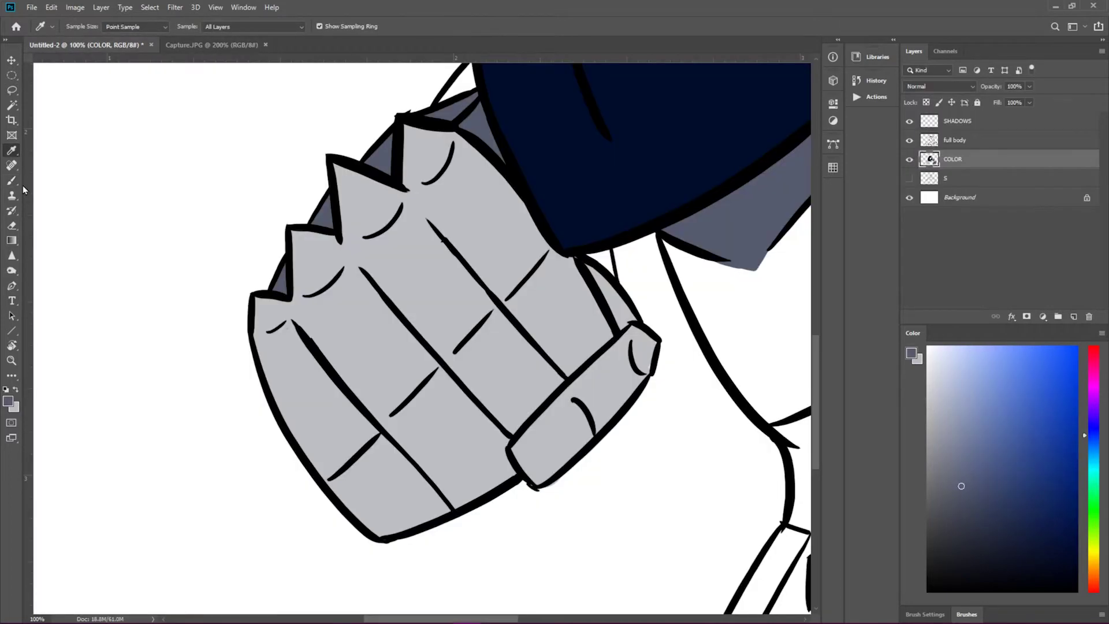
key("ctrl+Tab")
left_click(336, 524)
key("ctrl+Tab")
left_click_drag(430, 448, 454, 431)
left_click(442, 448)
key("b")
mouse_move(398, 520)
left_mouse_down()
mouse_move(564, 364)
mouse_move(549, 155)
left_mouse_up()
scroll(564, 260, "up", 5)
left_click_drag(564, 327, 395, 364)
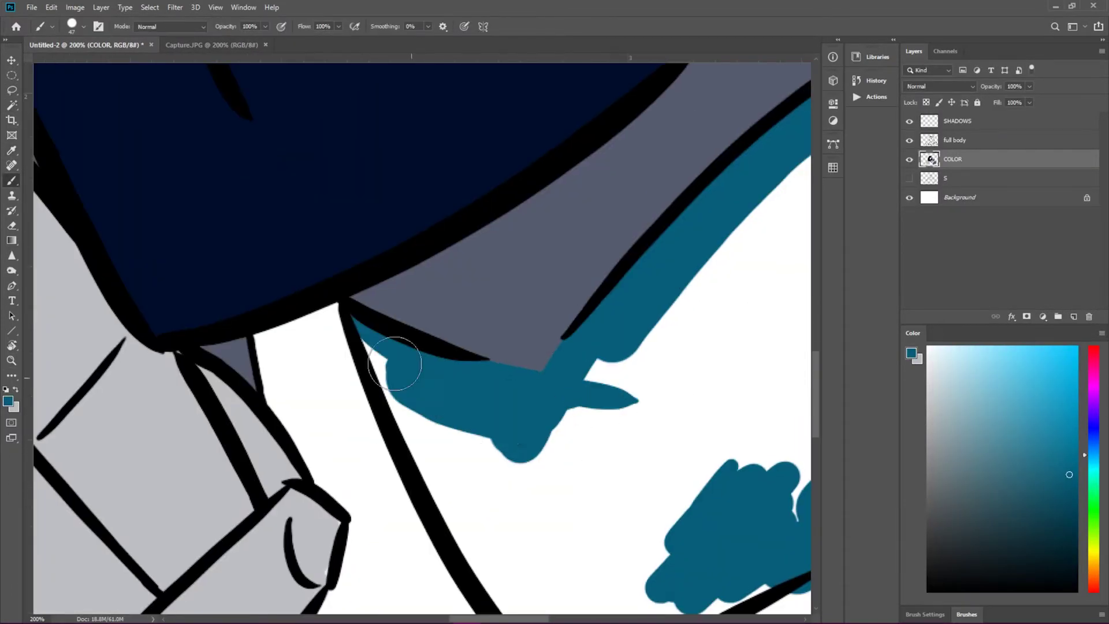
scroll(394, 364, "down", 5)
left_click_drag(487, 376, 661, 190)
key("ctrl+minus")
Step: Eyedrop blue from the palette and paint blue along the body lines
key("ctrl+Tab")
key("i")
left_click(395, 511)
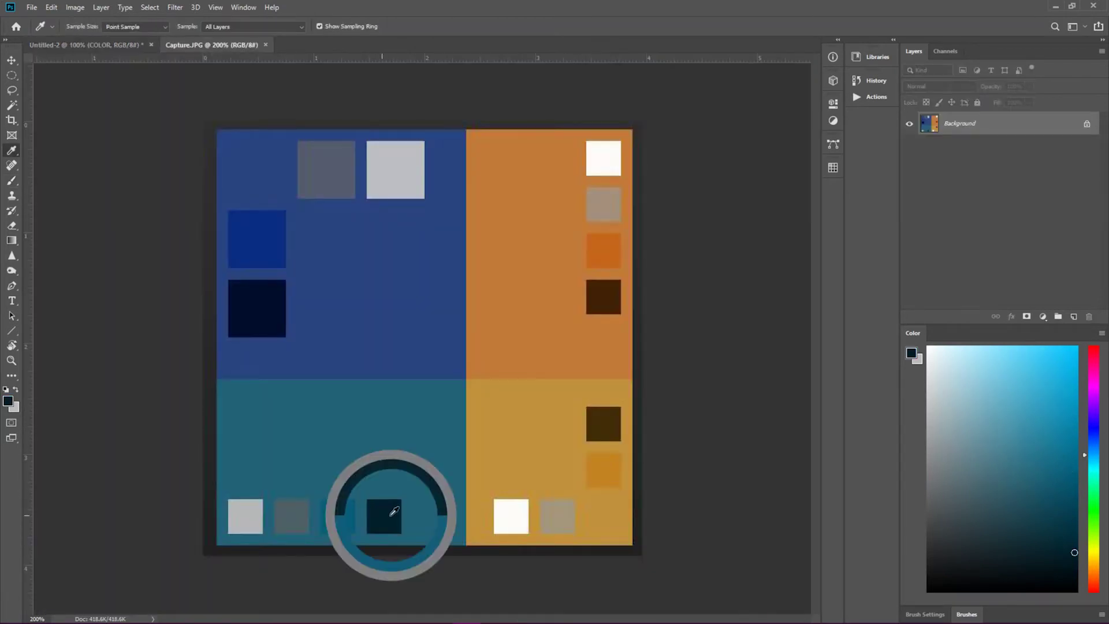
left_click(421, 265)
key("ctrl+Tab")
key("b")
mouse_move(601, 370)
left_mouse_down()
mouse_move(508, 520)
mouse_move(543, 281)
mouse_move(624, 404)
mouse_move(382, 575)
mouse_move(592, 320)
left_mouse_up()
scroll(638, 367, "down", 4)
mouse_move(659, 356)
left_mouse_down()
mouse_move(520, 485)
mouse_move(577, 364)
left_mouse_up()
left_click_drag(647, 329, 554, 428)
scroll(233, 66, "down", 5)
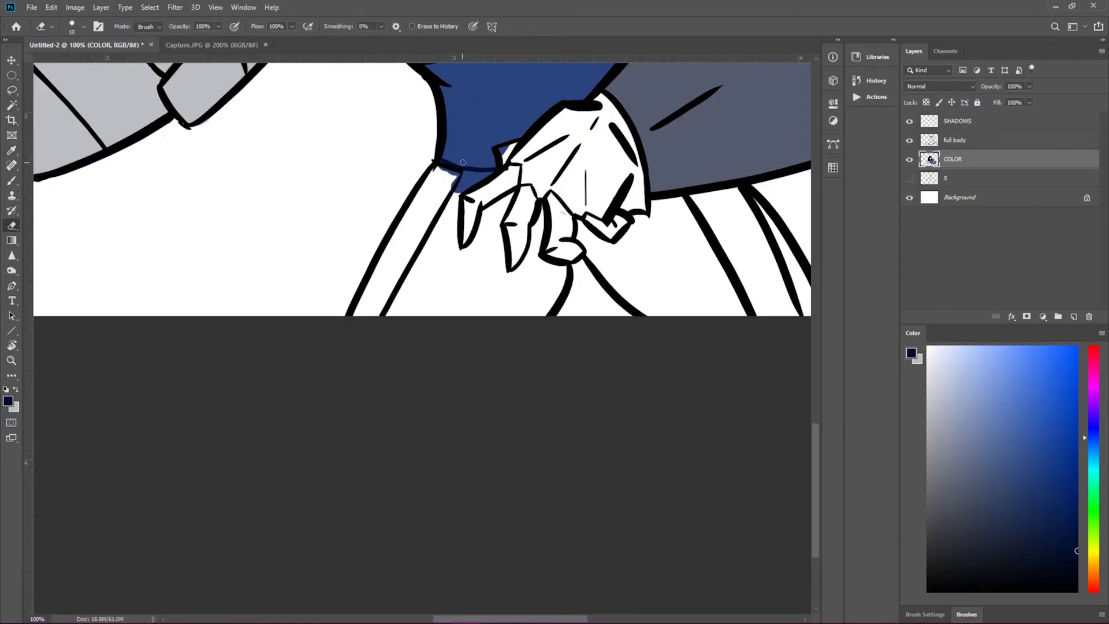
mouse_move(480, 176)
left_mouse_down()
mouse_move(272, 245)
mouse_move(231, 370)
mouse_move(278, 300)
mouse_move(324, 347)
mouse_move(365, 308)
mouse_move(512, 357)
mouse_move(470, 312)
mouse_move(601, 370)
left_mouse_up()
Step: Eyedrop orange and paint the shirt strip orange, redoing the first strokes
key("ctrl+minus")
key("ctrl+Tab")
left_click(603, 250, "alt")
key("ctrl+Tab")
key("ctrl+plus")
key("ctrl+plus")
mouse_move(473, 416)
left_mouse_down()
mouse_move(577, 572)
mouse_move(369, 341)
mouse_move(725, 488)
left_mouse_up()
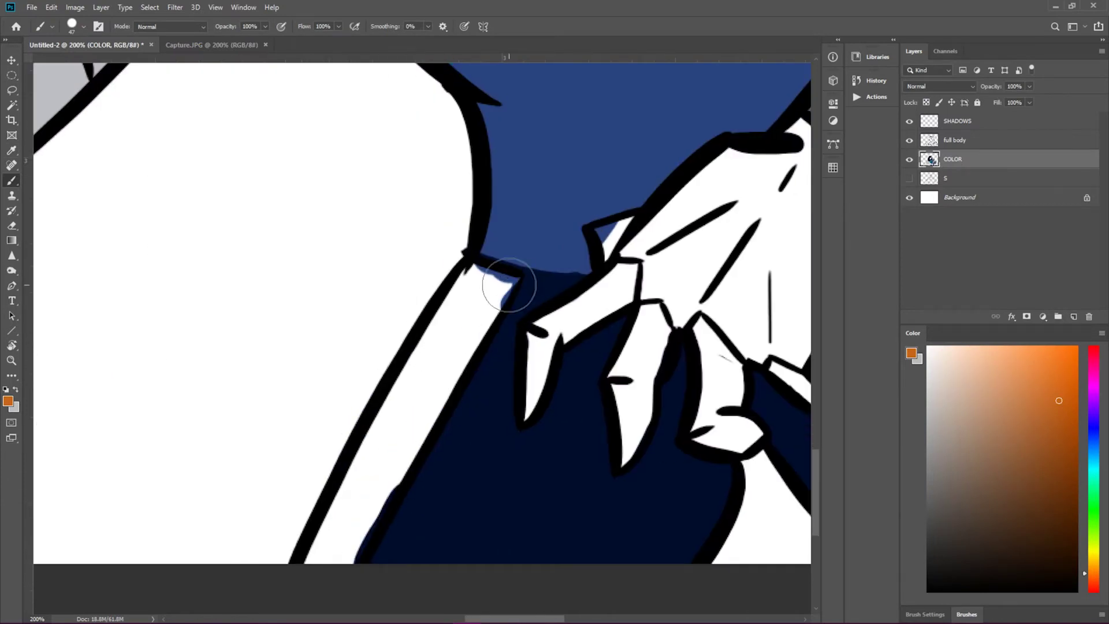
left_click_drag(384, 532, 445, 316)
key("ctrl+z")
key("ctrl+z")
key("ctrl+Tab")
key("ctrl+Tab")
mouse_move(341, 532)
left_mouse_down()
mouse_move(518, 278)
mouse_move(346, 520)
left_mouse_up()
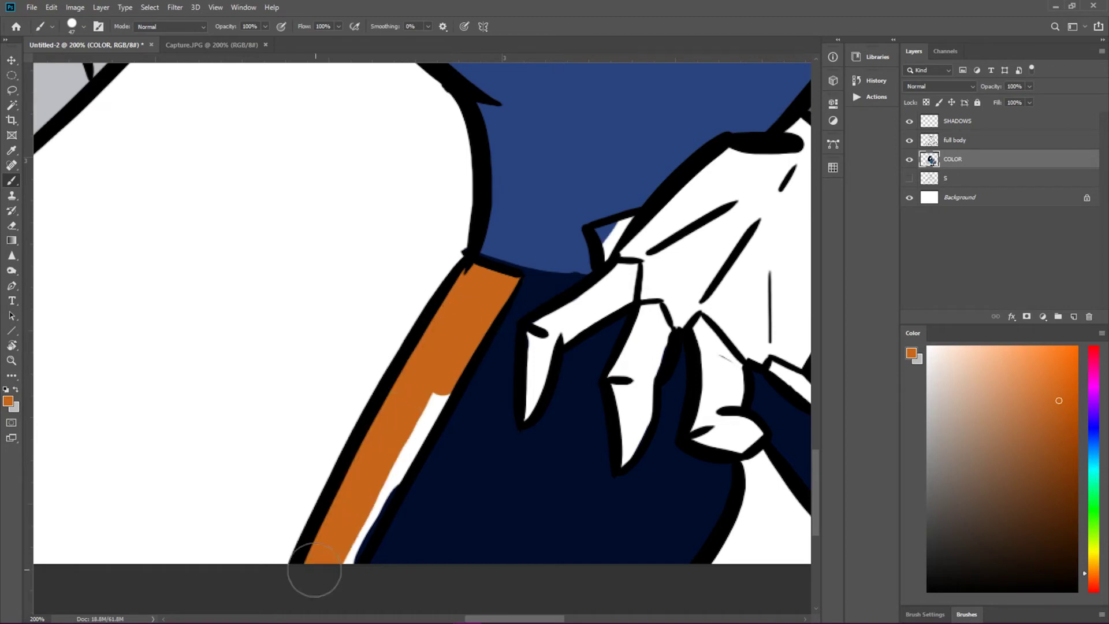
key("ctrl+minus")
mouse_move(492, 458)
left_mouse_down()
mouse_move(529, 370)
mouse_move(461, 423)
left_mouse_up()
Step: Fill the right shirt flap and the collar flap beside the face orange
mouse_move(719, 407)
left_mouse_down()
mouse_move(595, 399)
mouse_move(748, 322)
mouse_move(612, 393)
mouse_move(508, 237)
left_mouse_up()
left_click_drag(623, 428, 532, 503)
left_click_drag(688, 416, 618, 456)
left_click_drag(636, 341, 752, 532)
left_click_drag(520, 168, 789, 610)
mouse_move(543, 445)
left_mouse_down()
mouse_move(491, 323)
mouse_move(618, 254)
mouse_move(534, 331)
left_mouse_up()
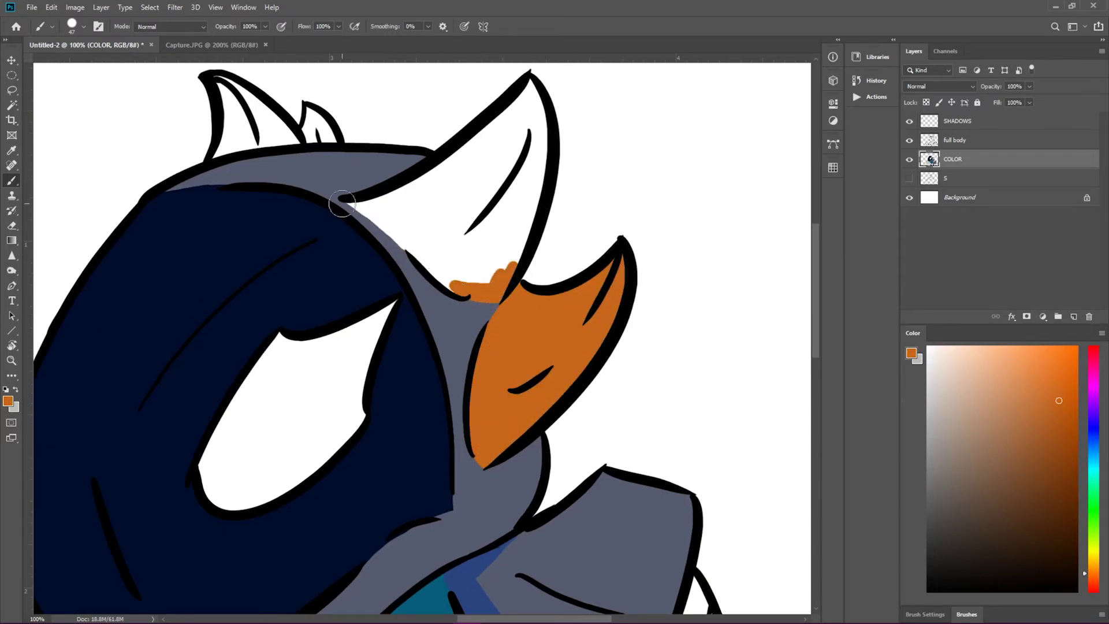
Step: Fill the horn-shaped collar flap and the hood's left spike orange
left_click_drag(404, 242, 514, 271)
left_click_drag(358, 196, 508, 242)
mouse_move(416, 254)
left_mouse_down()
mouse_move(537, 87)
mouse_move(463, 190)
left_mouse_up()
mouse_move(295, 140)
left_mouse_down()
mouse_move(514, 382)
mouse_move(457, 347)
left_mouse_up()
left_click_drag(444, 392, 460, 361)
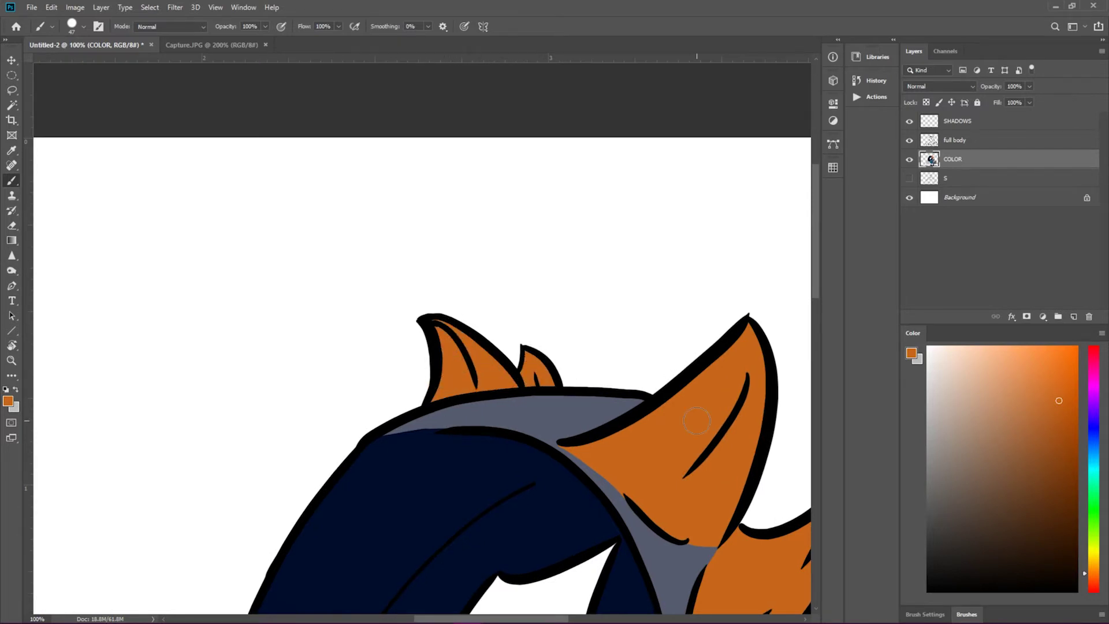
Step: Pick a lighter orange and touch up the gaps by the collar and hood
left_click(211, 44)
left_click(86, 44)
left_click_drag(491, 317, 496, 364)
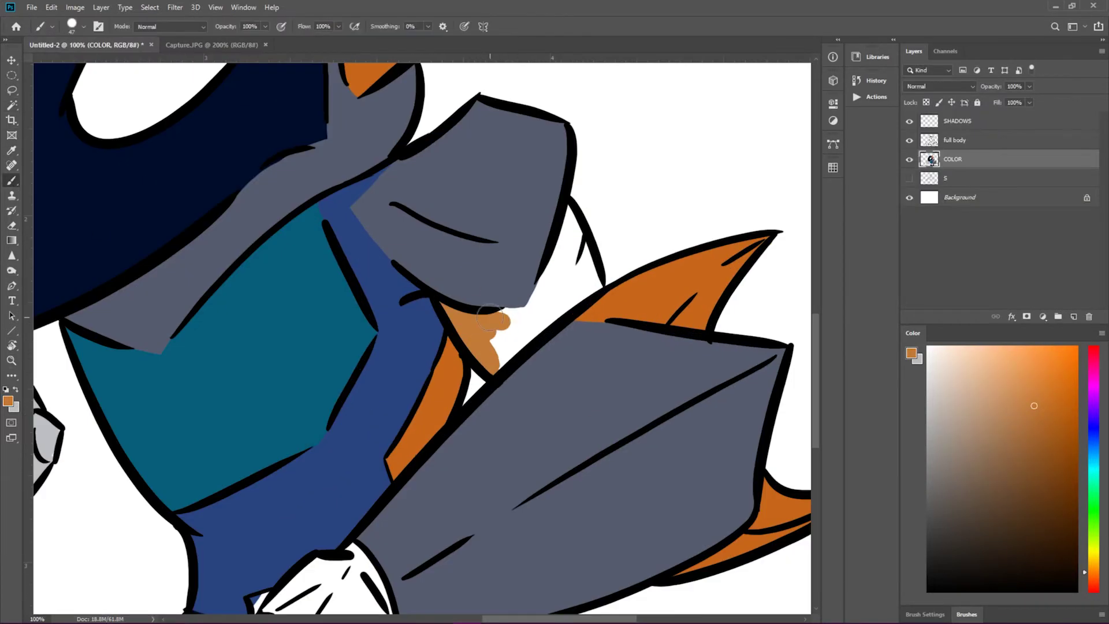
left_click_drag(490, 317, 577, 248)
left_click_drag(107, 184, 497, 427)
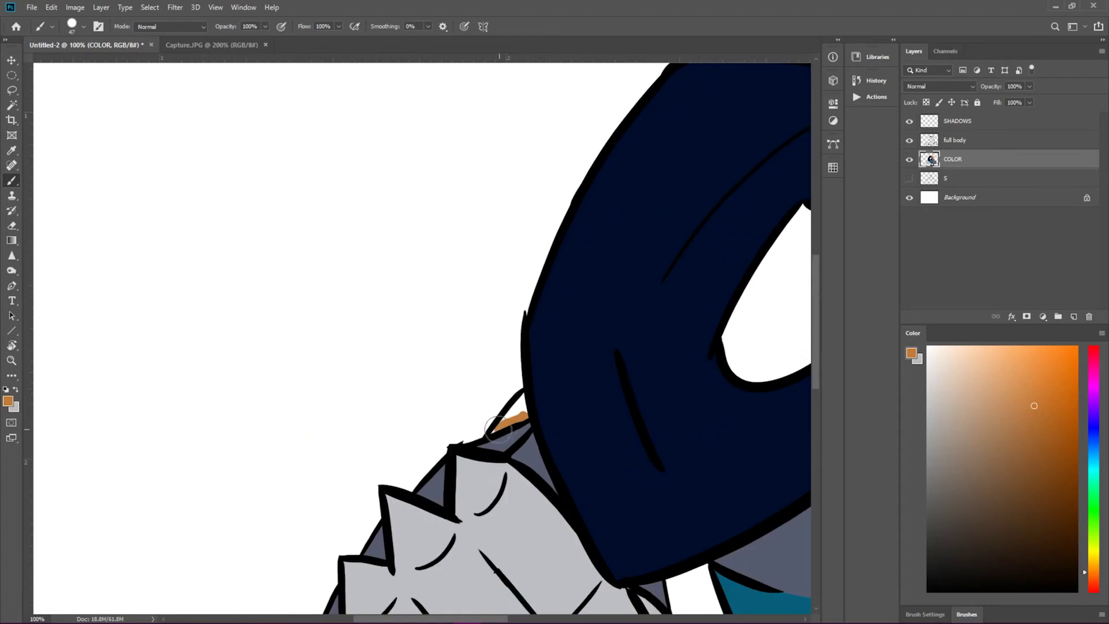
key("ctrl+0")
Step: Eyedrop dark teal and paint the small hand dark teal
left_click(211, 44)
left_click(385, 515, "alt")
left_click(86, 44)
mouse_move(419, 324)
left_mouse_down()
mouse_move(421, 456)
mouse_move(508, 421)
mouse_move(483, 169)
mouse_move(208, 421)
mouse_move(311, 371)
mouse_move(386, 258)
left_mouse_up()
Step: Eyedrop tan from the palette and paint the eye tan
key("ctrl+0")
key("ctrl+Tab")
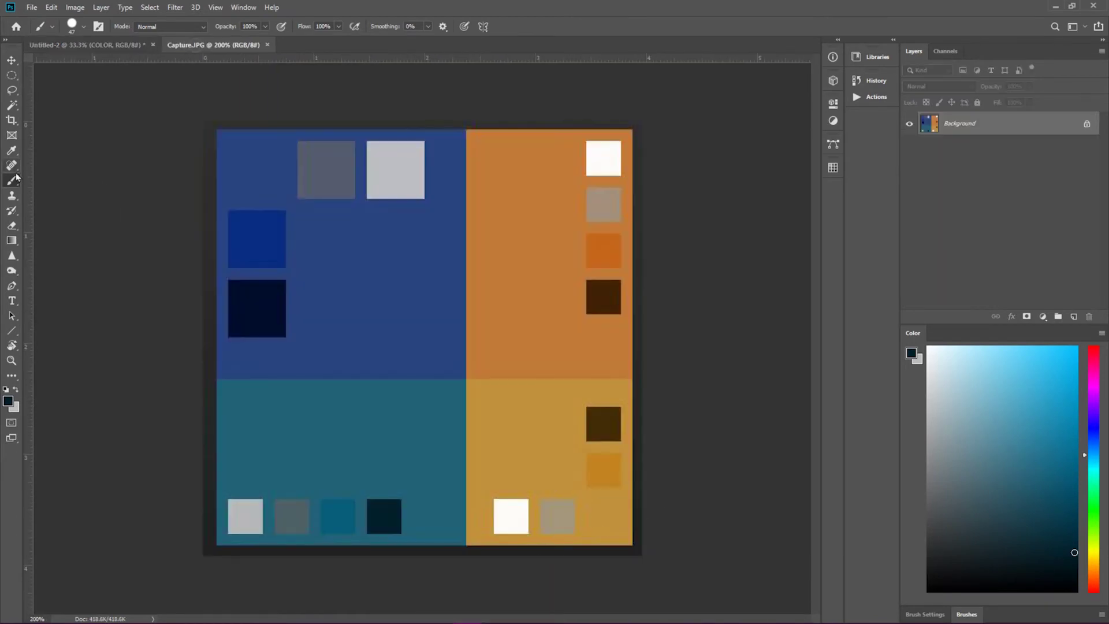
left_click(14, 150)
key("ctrl+Tab")
mouse_move(515, 256)
left_mouse_down()
mouse_move(375, 335)
mouse_move(509, 231)
mouse_move(491, 289)
left_mouse_up()
Step: Add a new top layer named 'COOL STUFF'
key("ctrl+minus")
key("ctrl+minus")
key("ctrl+minus")
left_click(1073, 317)
double_click(960, 121)
type("COOL STUFF")
key("Return")
left_click(1094, 439)
Step: Spray blue spatter, then paint a soft round blue glow around the fist
left_click(1060, 350)
left_click(945, 550)
left_click_drag(319, 374, 416, 413)
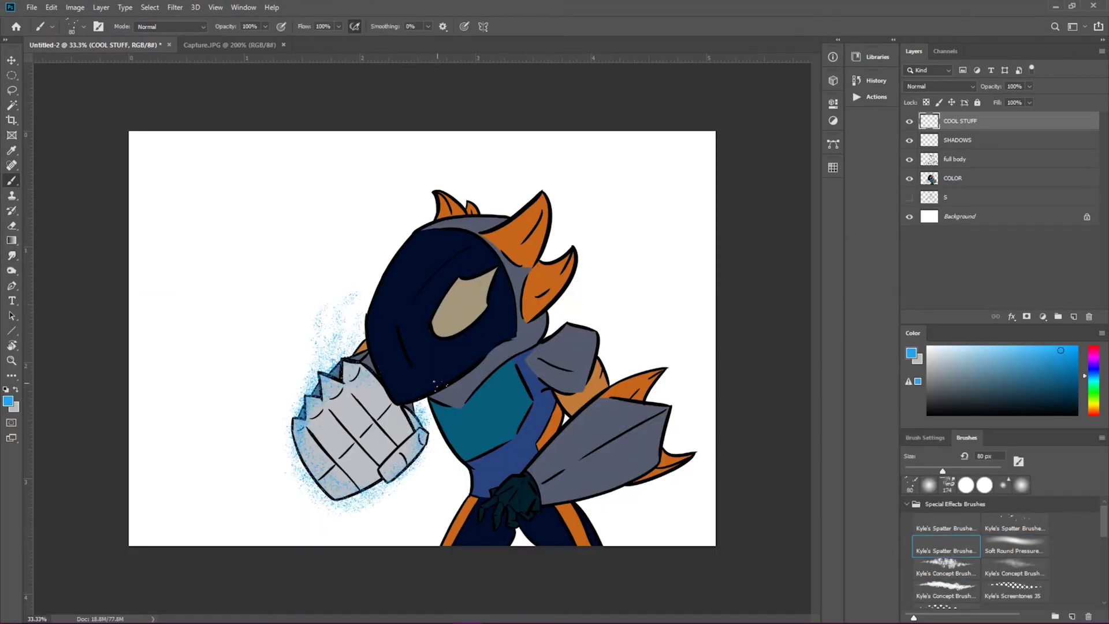
left_click(1015, 550)
mouse_move(421, 480)
left_mouse_down()
mouse_move(324, 398)
mouse_move(382, 382)
left_mouse_up()
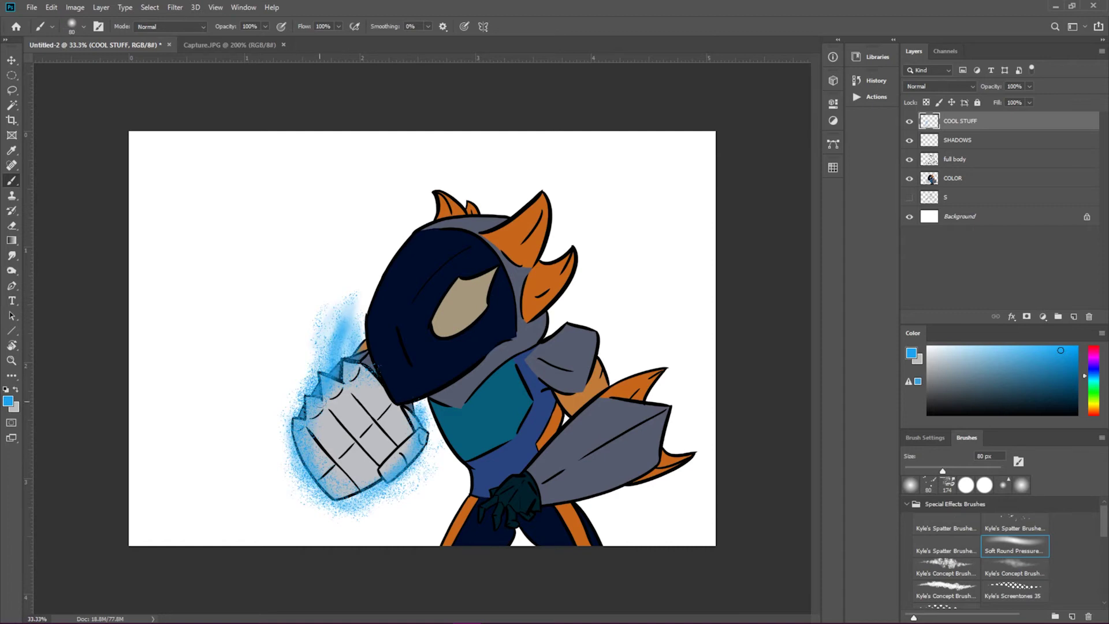
left_click_drag(328, 350, 454, 435)
Step: Smudge the blue glow outward on all sides of the fist
key("r")
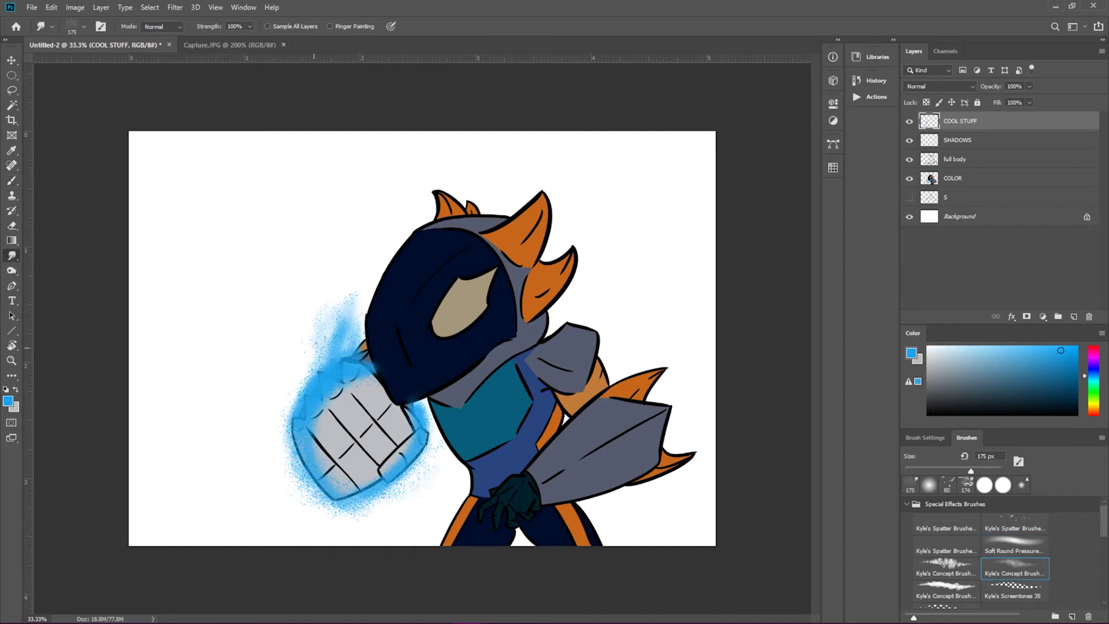
left_click_drag(404, 433, 456, 451)
left_click_drag(283, 416, 369, 509)
mouse_move(318, 341)
left_mouse_down()
mouse_move(364, 300)
mouse_move(277, 404)
mouse_move(289, 491)
left_mouse_up()
left_click_drag(346, 324, 369, 289)
left_click_drag(416, 433, 451, 468)
left_click_drag(422, 486, 332, 520)
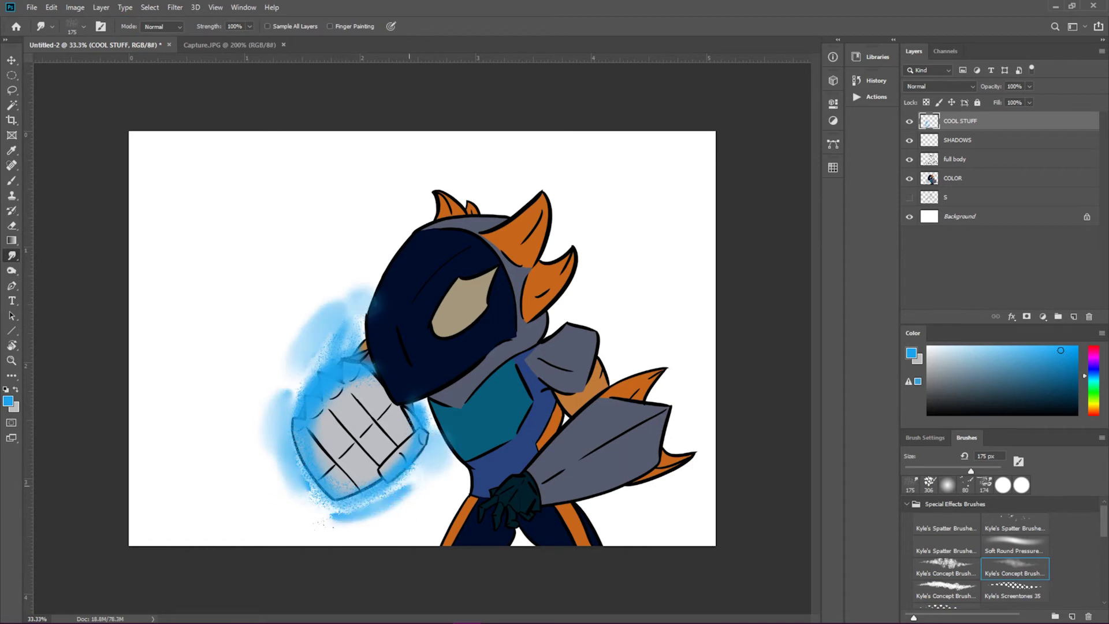
Step: Add more blue spatter over, below and at the upper-left of the fist
key("b")
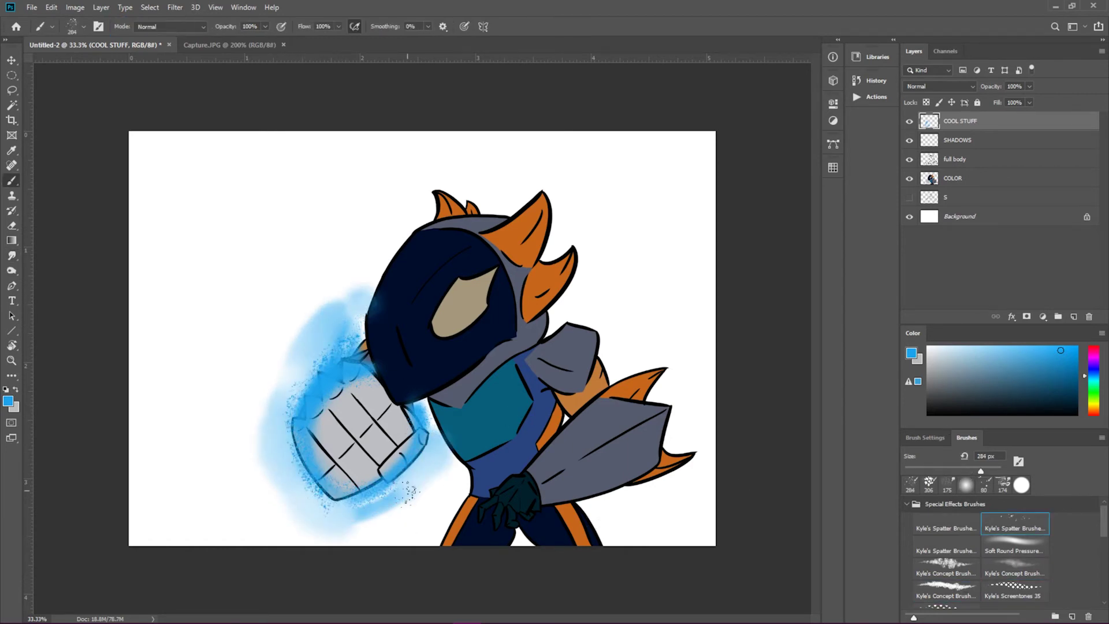
left_click_drag(283, 439, 416, 508)
left_click_drag(323, 370, 405, 473)
left_click_drag(306, 528, 448, 473)
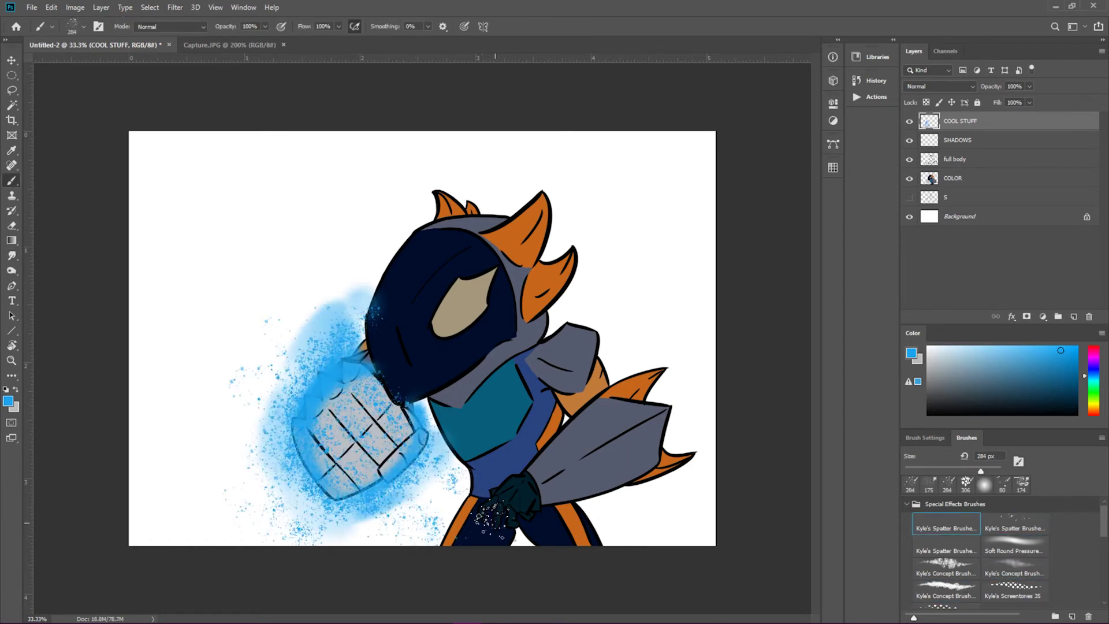
left_click_drag(329, 298, 353, 263)
Step: Spray cyan spatter over the fist and smudge the glow upward and outward
key("e")
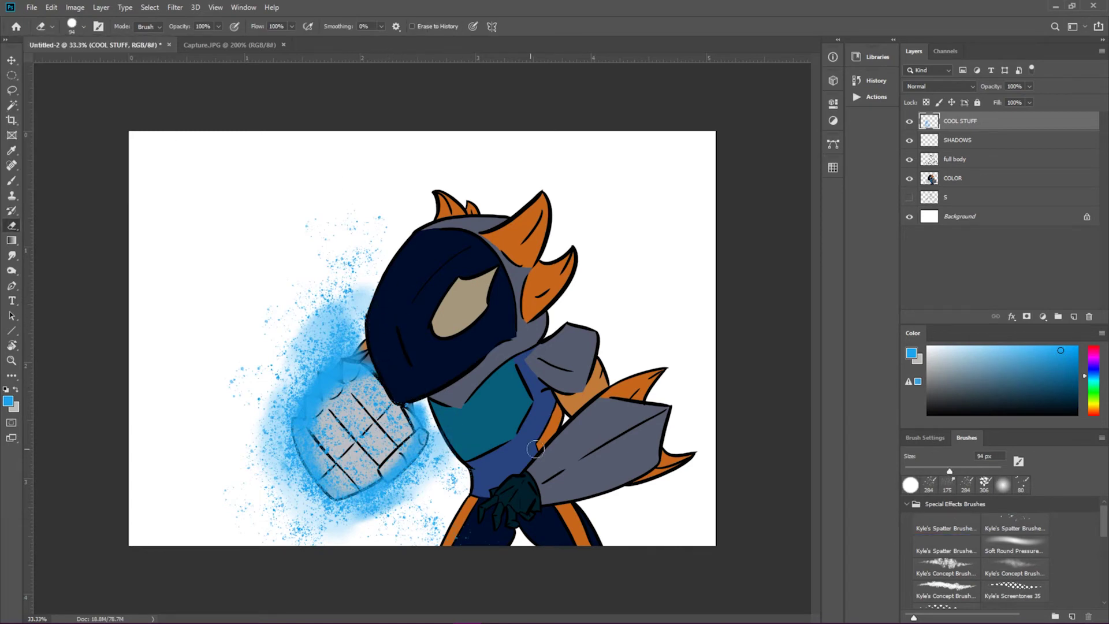
key("r")
key("b")
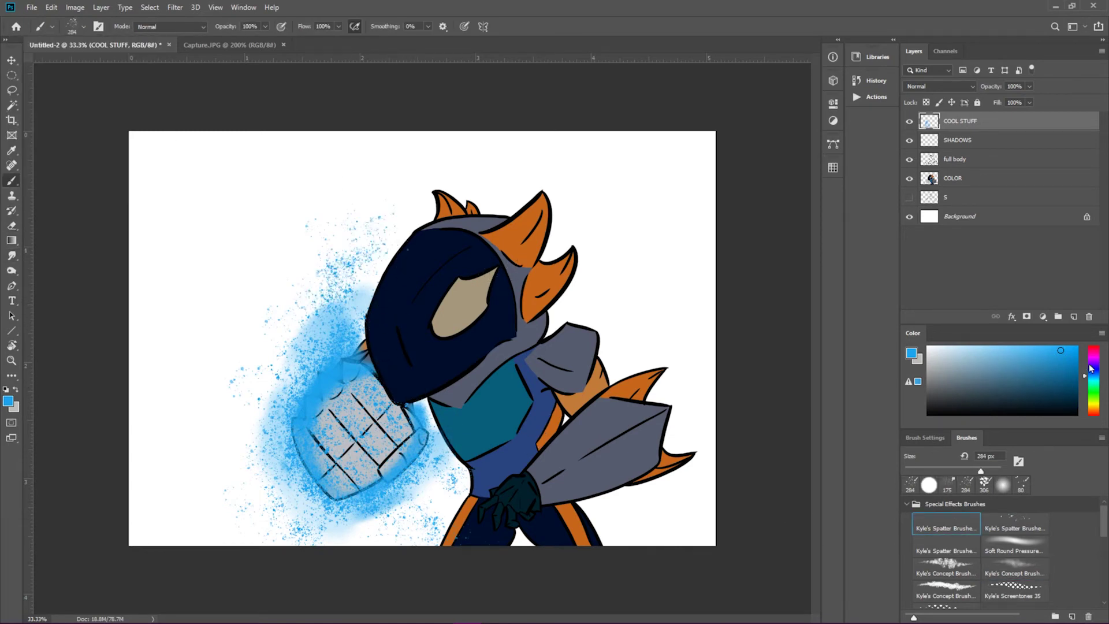
left_click_drag(1091, 368, 1091, 380)
left_click(1015, 528)
left_click_drag(370, 470, 329, 428)
key("r")
left_click_drag(340, 381, 405, 451)
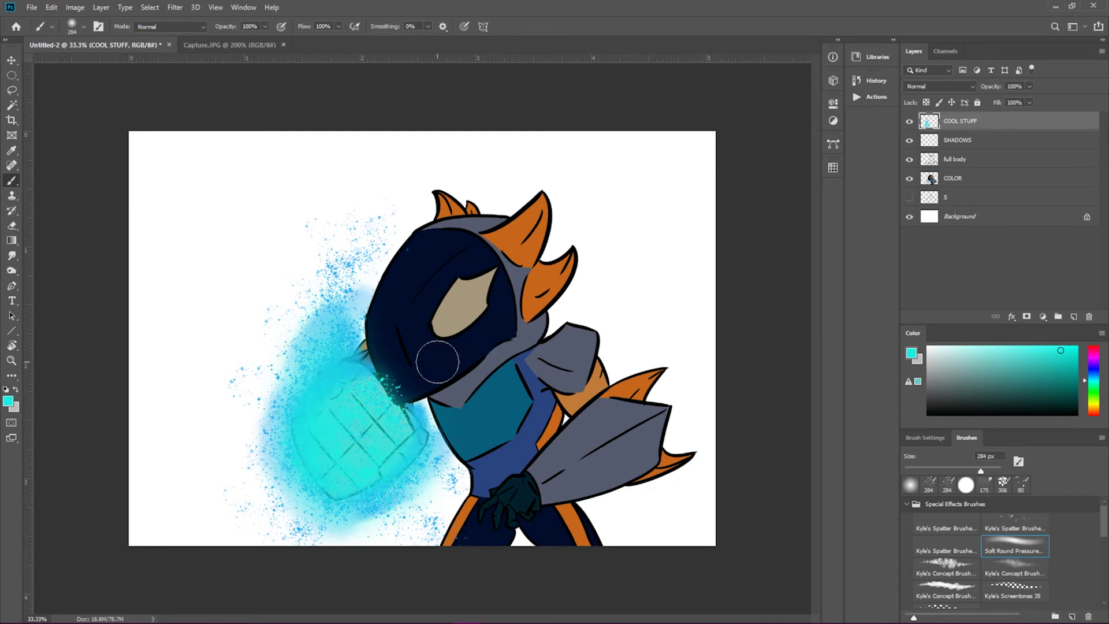
left_click_drag(300, 462, 324, 219)
Step: Paint crossing red spatter strokes across the visor and smudge them into a soft haze
left_click(1088, 365)
left_click_drag(1088, 365, 1088, 346)
left_click(1049, 379)
key("b")
left_click_drag(432, 319, 502, 296)
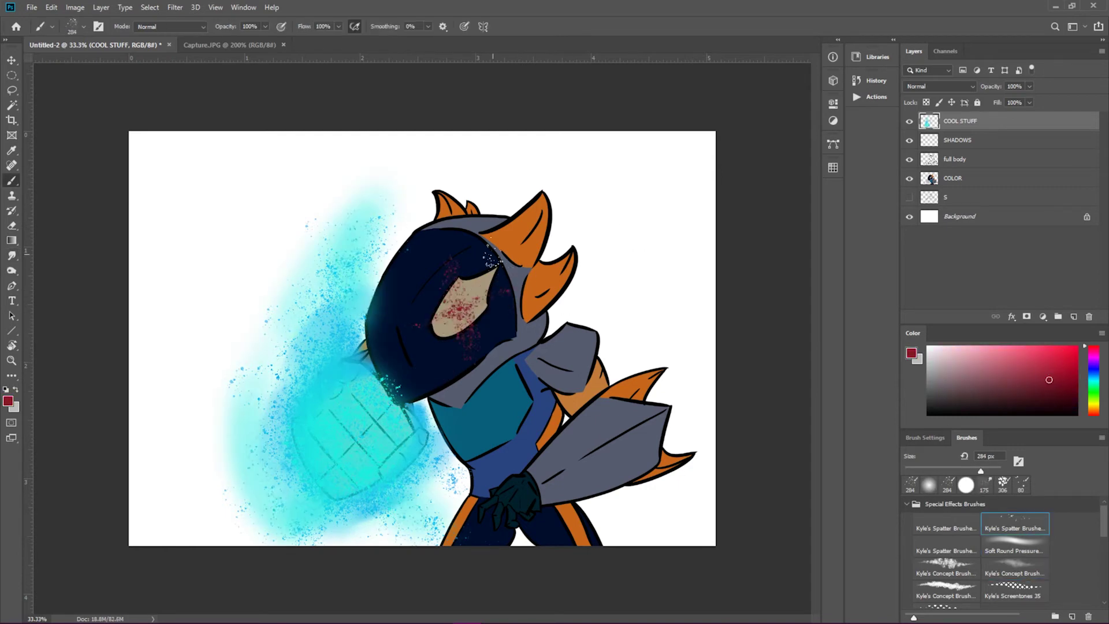
left_click_drag(439, 242, 485, 340)
left_click_drag(496, 254, 404, 335)
key("r")
left_click_drag(415, 288, 508, 312)
Step: Repaint the red X with the 80 px spatter brush and smear it into a diagonal band
left_click(946, 551)
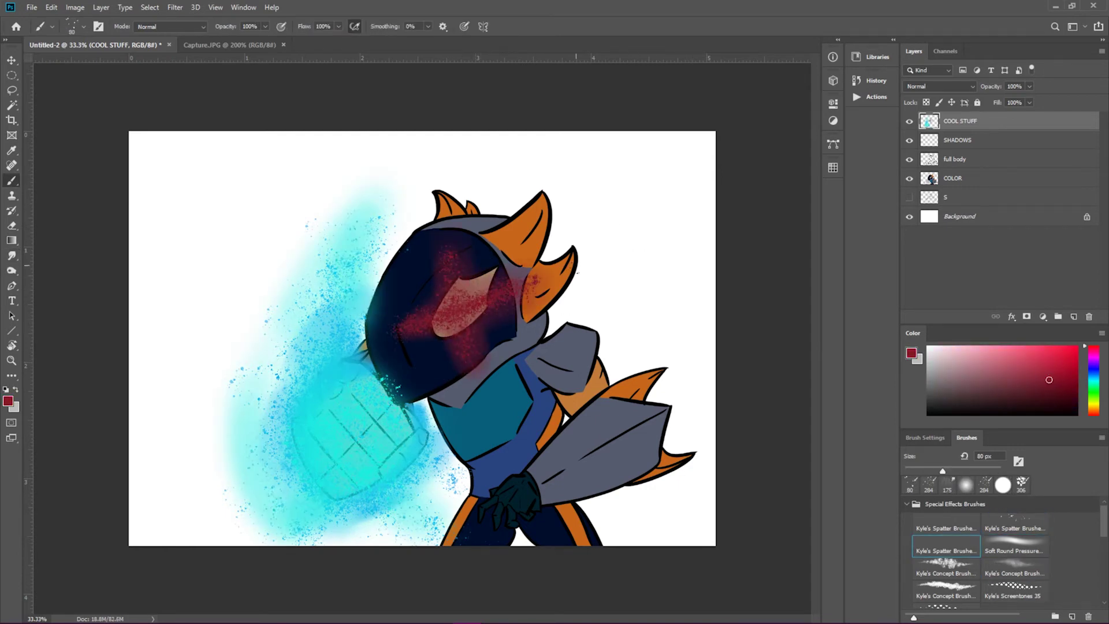
left_click_drag(439, 242, 491, 347)
left_click_drag(508, 260, 393, 341)
key("r")
mouse_move(555, 260)
left_mouse_down()
mouse_move(358, 346)
mouse_move(485, 288)
left_mouse_up()
left_click(962, 573)
Step: Brighten the visor with pink spatter and a white glow at its centre
key("b")
left_click_drag(381, 347, 520, 255)
left_click_drag(439, 243, 468, 345)
key("r")
key("b")
left_click_drag(456, 297, 456, 307)
Step: Paint long red strokes across the helmet glow and smudge them into blurred streaks
left_click_drag(295, 358, 664, 243)
left_click_drag(424, 220, 451, 283)
left_click_drag(471, 341, 496, 399)
key("r")
left_click_drag(438, 231, 491, 307)
left_click_drag(300, 355, 486, 324)
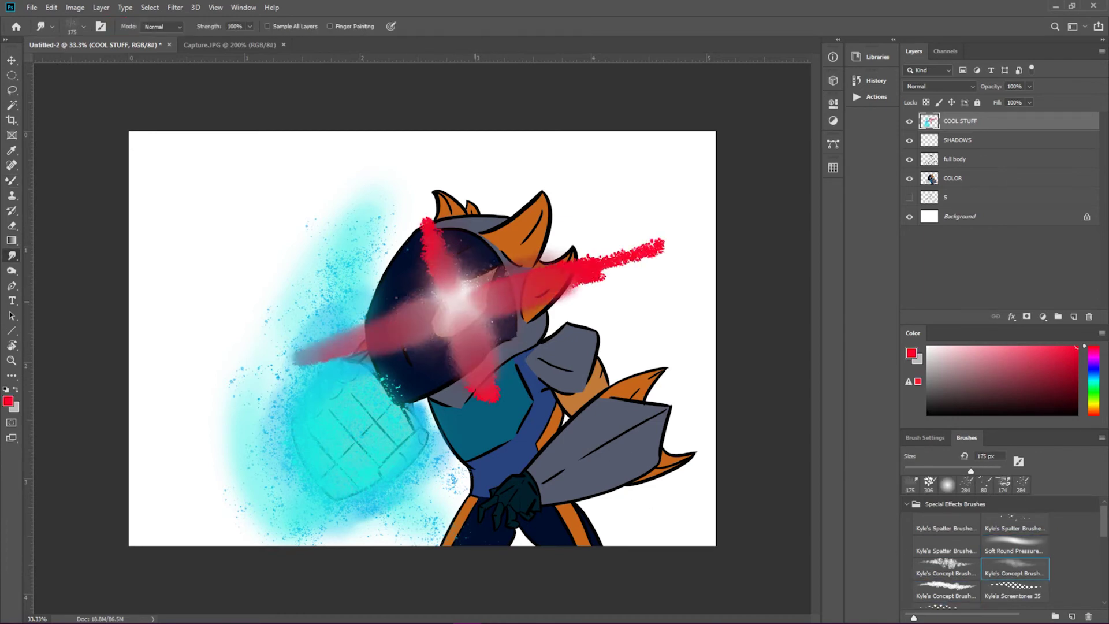
left_click_drag(665, 243, 485, 294)
left_click_drag(491, 398, 439, 219)
left_click(1015, 546)
left_click_drag(370, 341, 547, 346)
Step: Repaint crisp crossing red strokes and add red spatter near the helmet top
key("b")
left_click_drag(300, 358, 456, 312)
left_click_drag(664, 243, 462, 306)
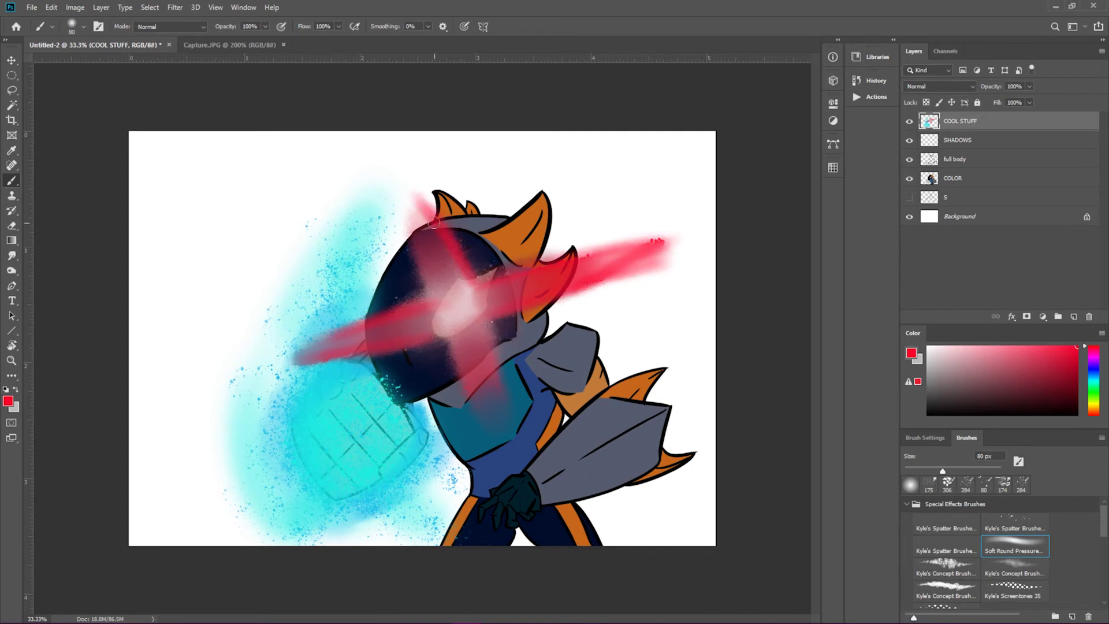
left_click_drag(416, 185, 491, 404)
left_click(945, 528)
left_click_drag(457, 309, 329, 358)
left_click_drag(416, 173, 439, 202)
Step: Blend the red streaks into the glow with the concept smudge brush at full strength
key("r")
left_click(945, 563)
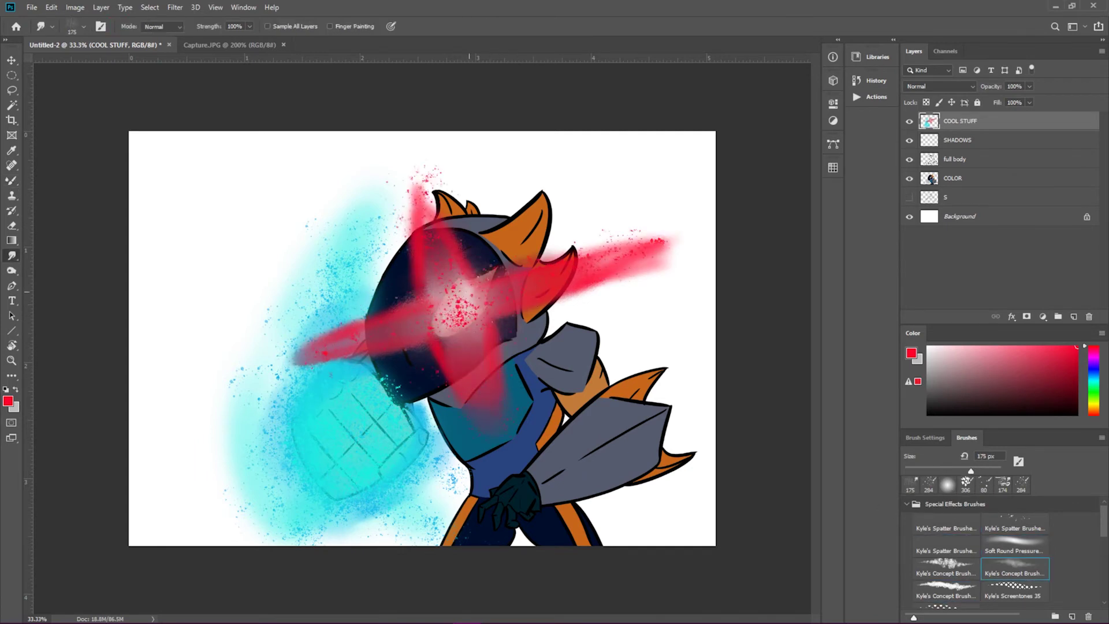
left_click_drag(306, 361, 410, 323)
left_click_drag(456, 231, 479, 300)
left_click_drag(670, 240, 590, 251)
mouse_move(306, 358)
left_mouse_down()
mouse_move(405, 324)
mouse_move(462, 318)
left_mouse_up()
left_click(927, 347)
Step: Add red spatter left of the helmet and set the concept smudge brush to 174 px
key("b")
left_click(1014, 573)
key("r")
key("b")
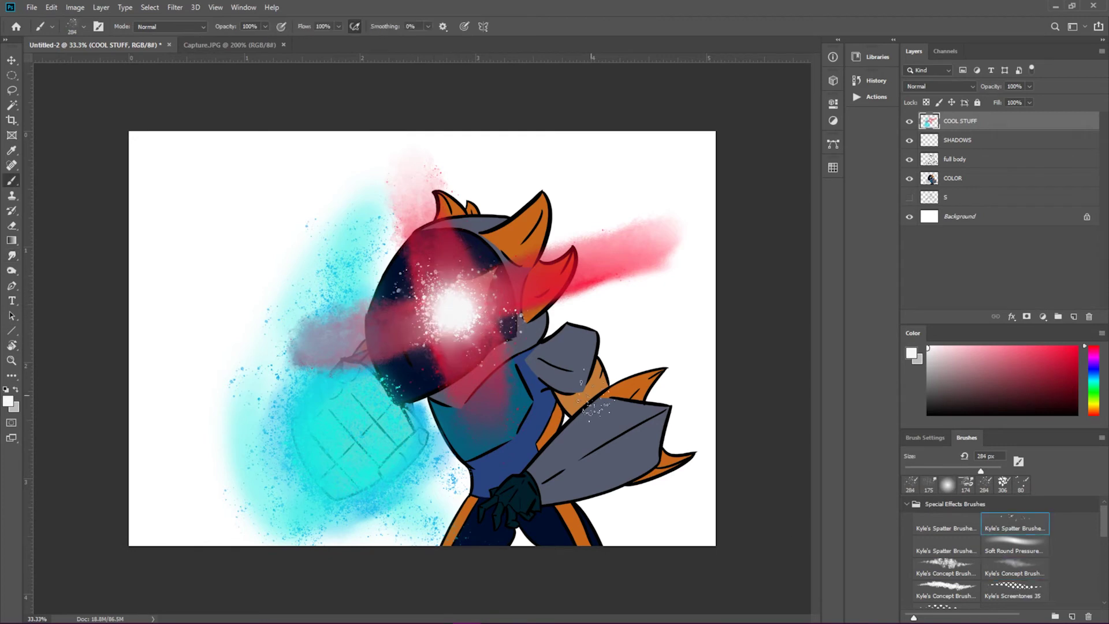
left_click_drag(303, 360, 364, 326)
key("r")
left_click(949, 567)
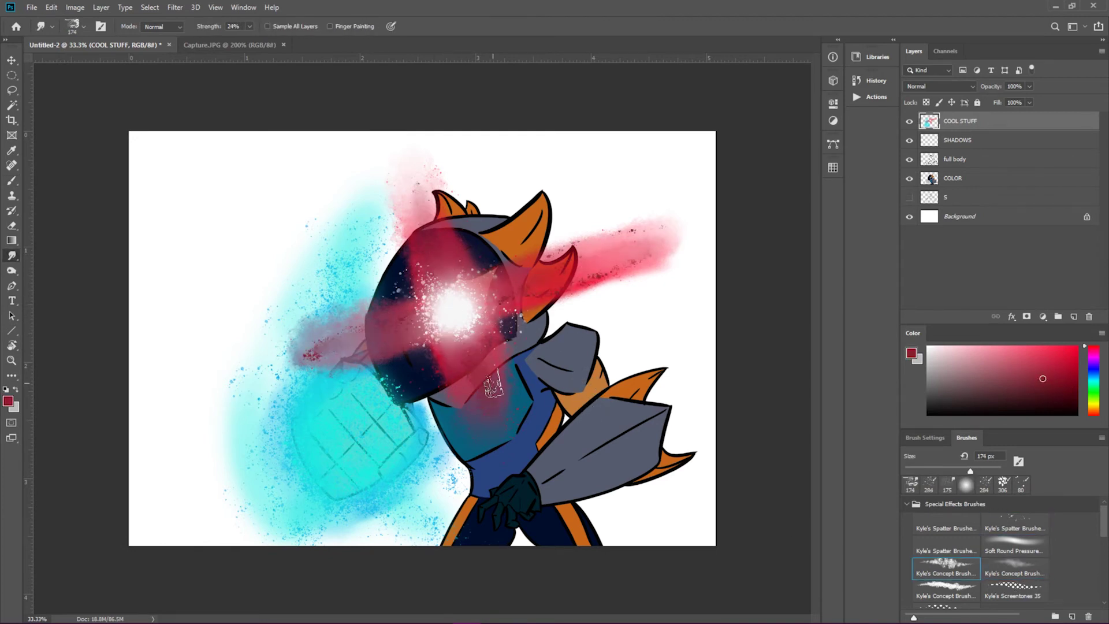
Step: Try white spatter dabs at the helmet centre, undo them, and add a layer above SHADOWS
key("b")
left_click(451, 312)
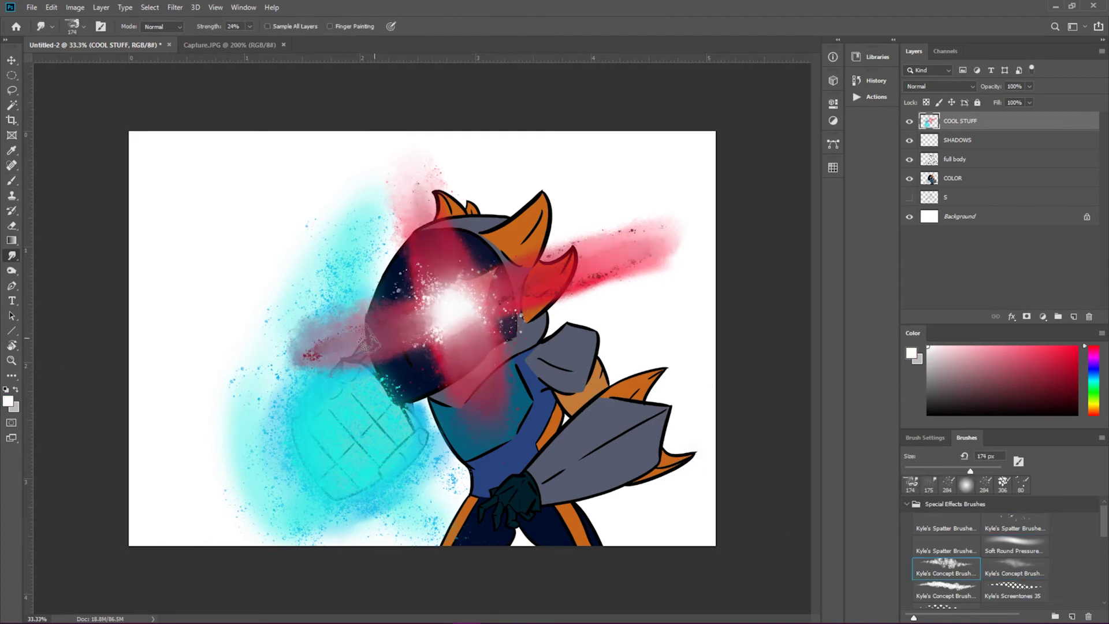
left_click(454, 315)
key("ctrl+z")
left_click(1015, 545)
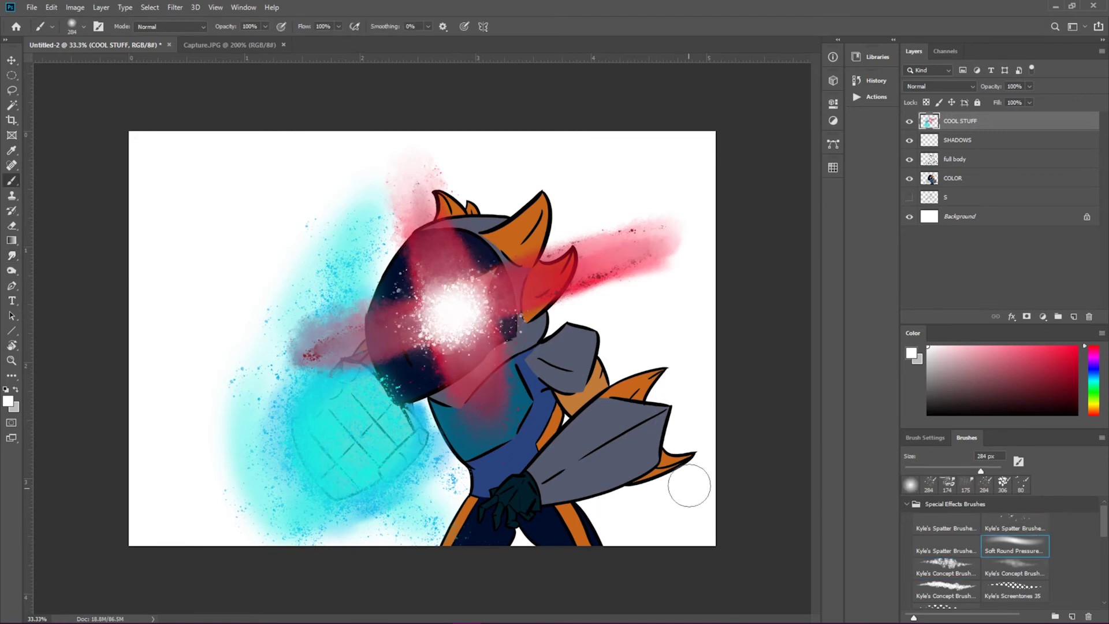
left_click(1073, 316)
double_click(959, 139)
Step: Name the new layer 'lighing', reorder the layers, and set a 100 px brush
type("lighing")
key("Return")
left_click_drag(954, 178, 954, 161)
left_click(72, 26)
double_click(120, 48)
type("28100")
key("Return")
Step: Paint white highlights on the shield, shoulder armour, arm and helmet top
left_click_drag(607, 404, 537, 470)
left_click_drag(577, 335, 543, 381)
left_click_drag(519, 219, 456, 265)
left_click_drag(537, 196, 471, 205)
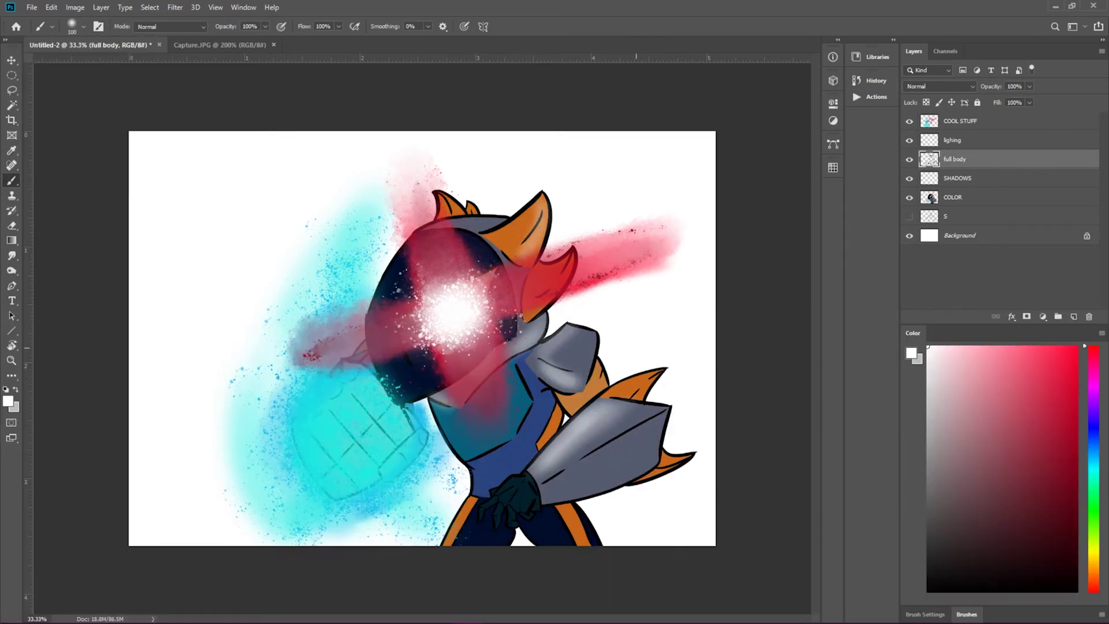
Step: On COOL STUFF, smudge the cyan fist into a new jagged shape
key("alt+period")
left_click(966, 614)
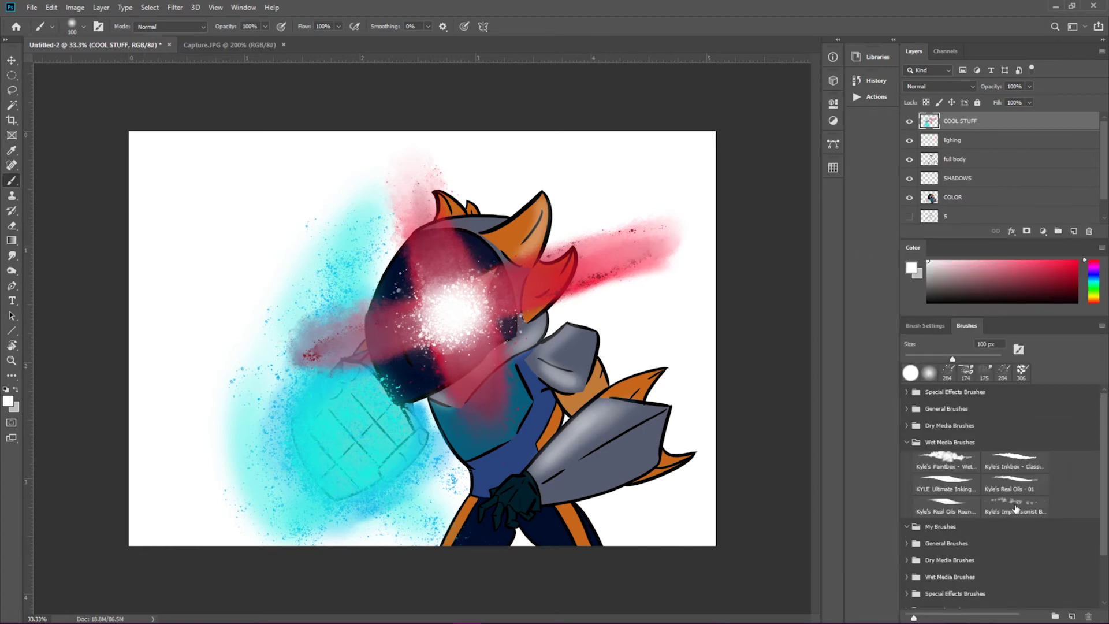
key("r")
left_click_drag(338, 426, 383, 409)
left_click_drag(405, 462, 490, 426)
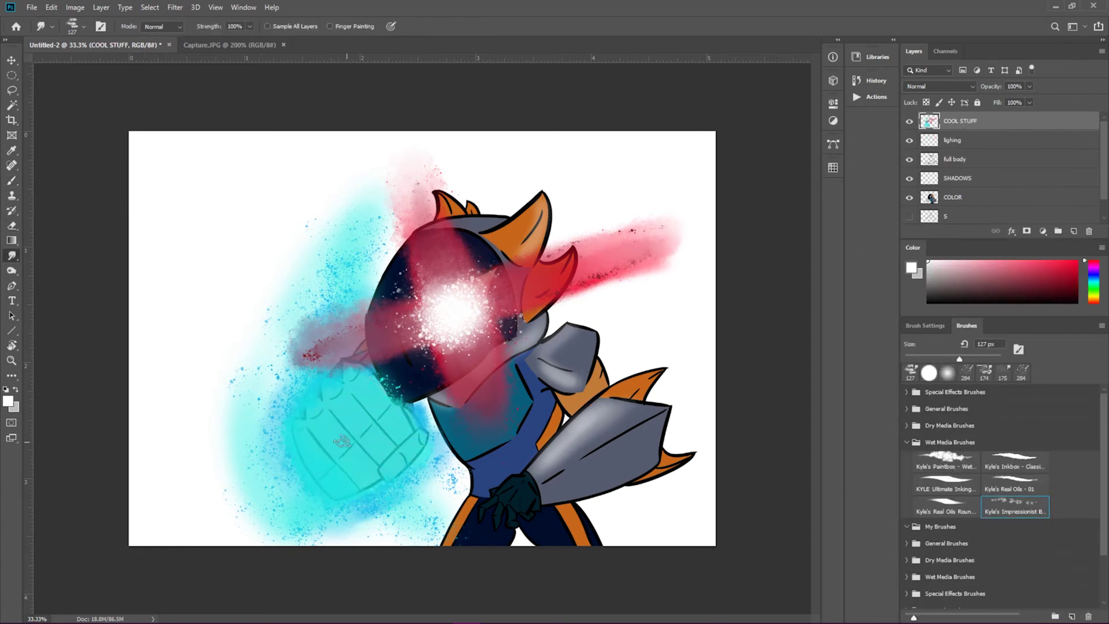
Step: Sample a dark brown from the reference palette and target the SHADOWS layer
key("ctrl+Tab")
key("b")
left_click(601, 297, "alt")
key("ctrl+Tab")
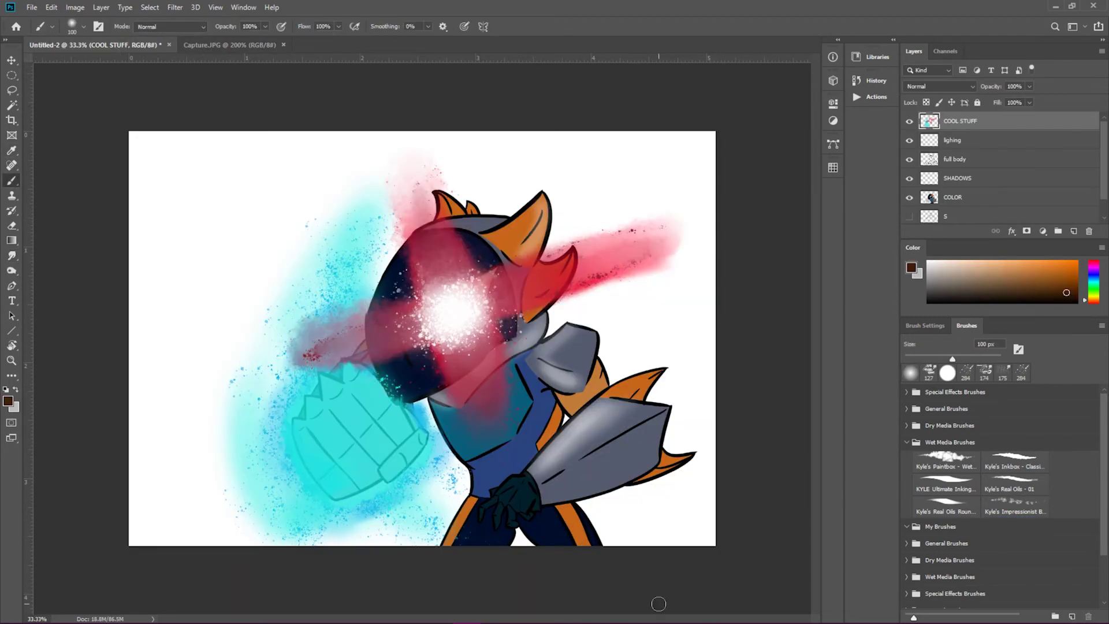
key("alt+bracketleft")
key("alt+bracketleft")
key("alt+bracketleft")
scroll(572, 520, "up", 5)
Step: Shade the orange strap with dark brown using a 50 px brush
mouse_move(572, 566)
left_mouse_down()
mouse_move(445, 384)
mouse_move(541, 475)
left_mouse_up()
right_click(289, 155)
key("Escape")
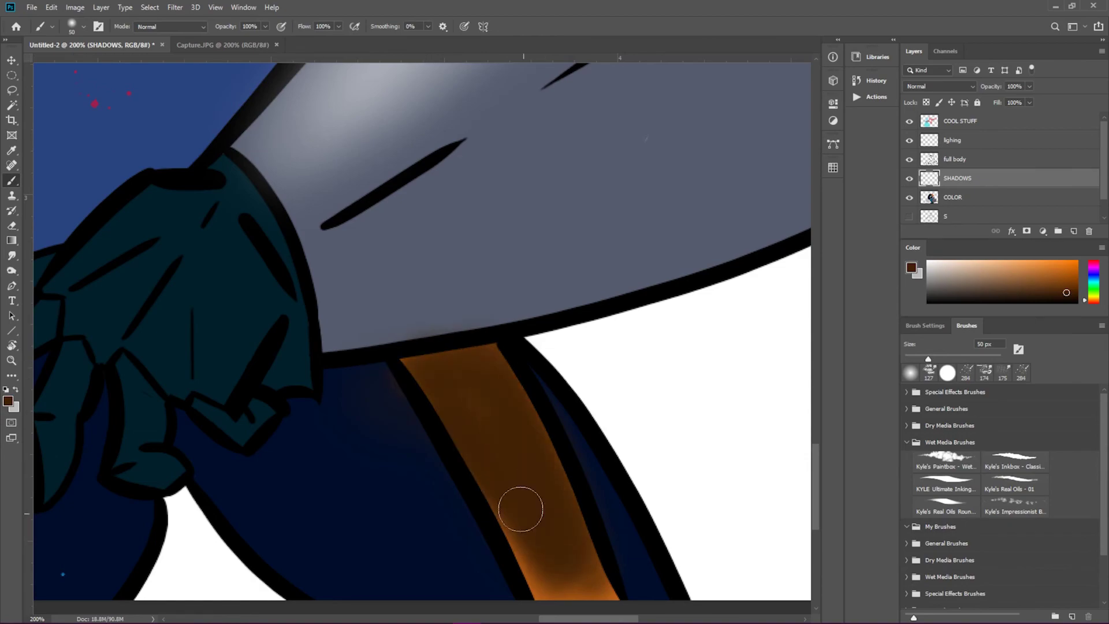
mouse_move(453, 495)
left_mouse_down()
mouse_move(532, 384)
mouse_move(743, 329)
left_mouse_up()
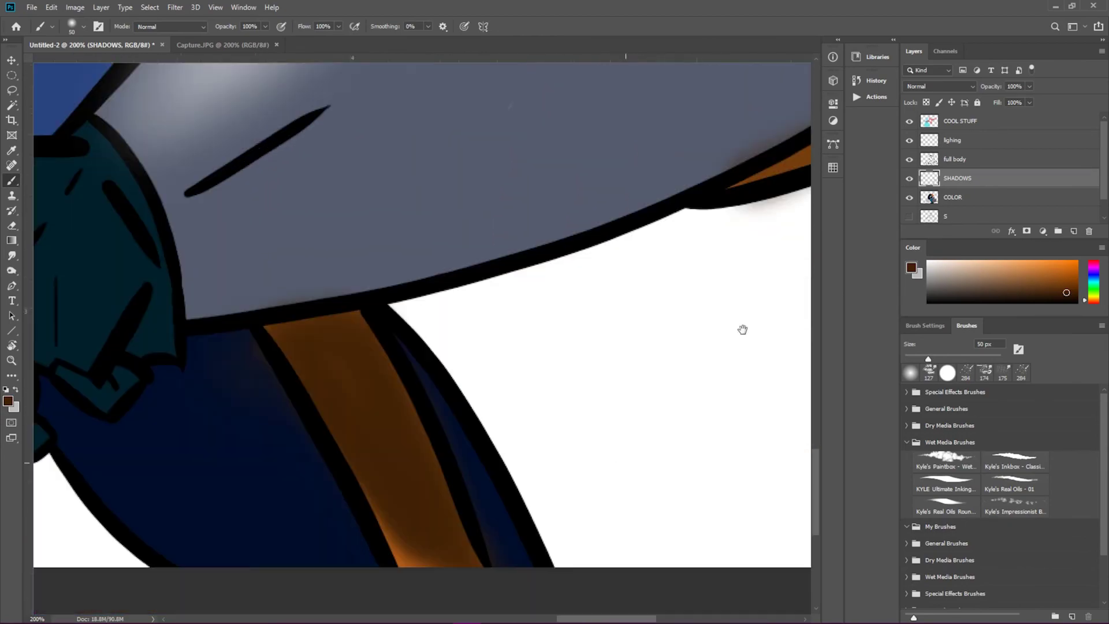
scroll(587, 512, "down", 2)
scroll(703, 590, "down", 2)
scroll(703, 590, "down", 1)
Step: Sample a dark teal from the palette and shade the teal body and arm
key("ctrl+Tab")
left_click(387, 519, "alt")
key("ctrl+Tab")
scroll(527, 578, "up", 3)
mouse_move(528, 598)
left_mouse_down()
mouse_move(527, 371)
mouse_move(623, 460)
left_mouse_up()
Step: Sample a dark navy shading colour, then hide and re-show the glow effects to check shading
key("ctrl+Tab")
left_click(255, 307, "alt")
key("ctrl+Tab")
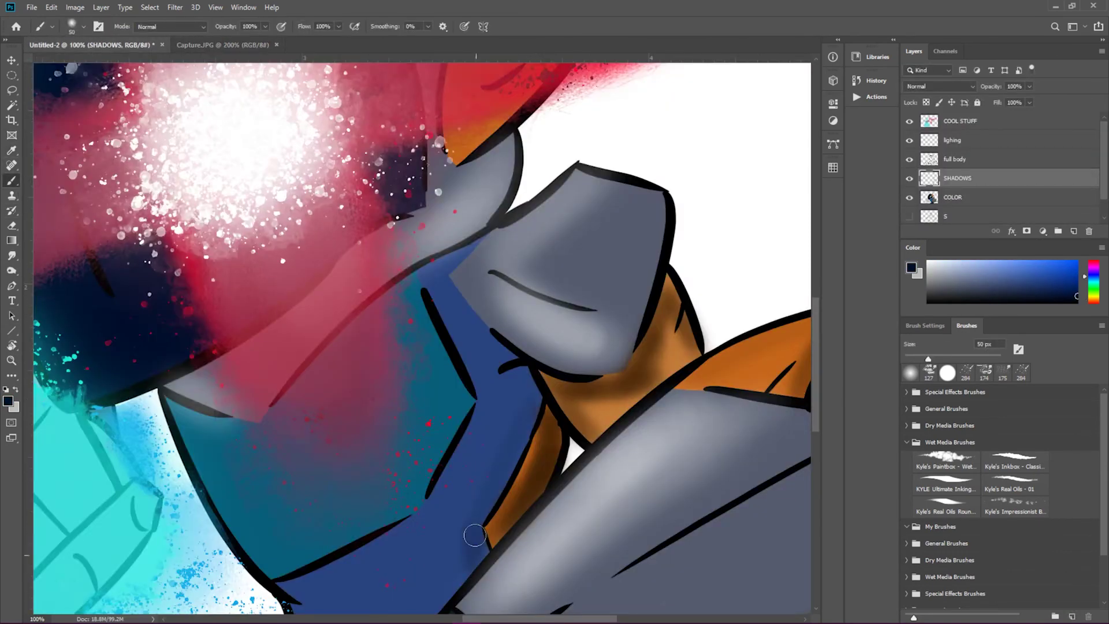
scroll(479, 421, "down", 8)
scroll(413, 428, "up", 2)
scroll(413, 428, "down", 2)
scroll(767, 413, "down", 1)
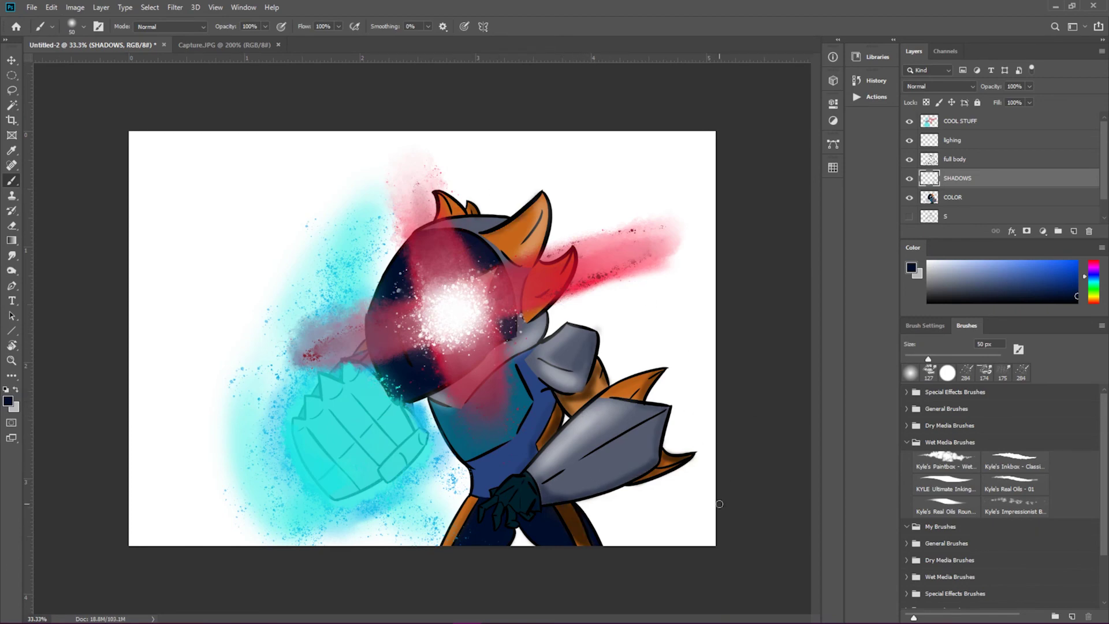
left_click(911, 121)
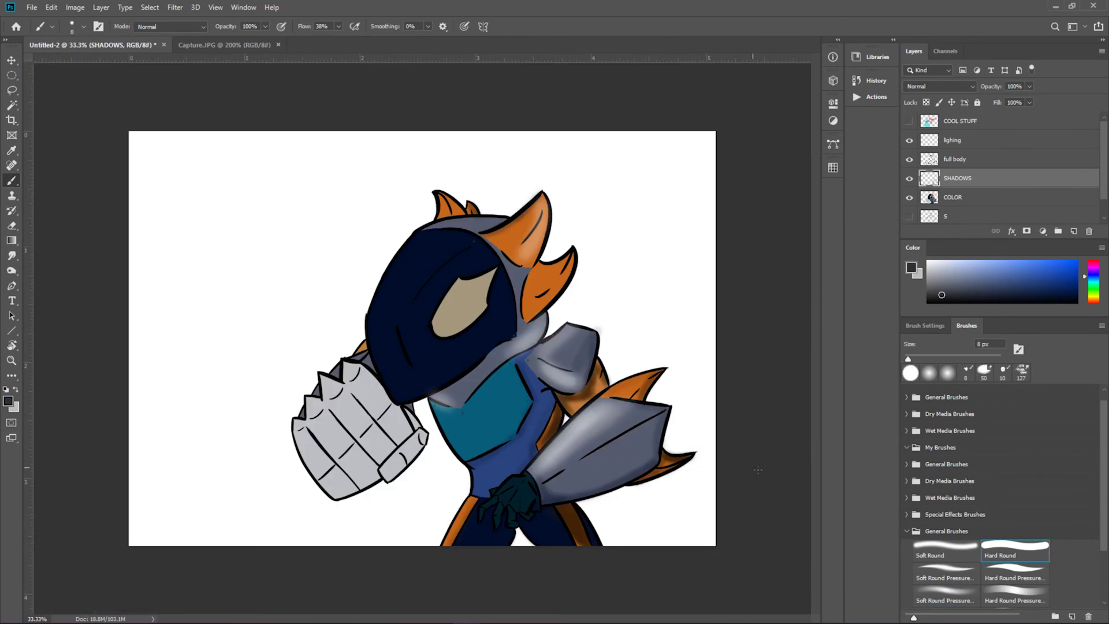
left_click(909, 120)
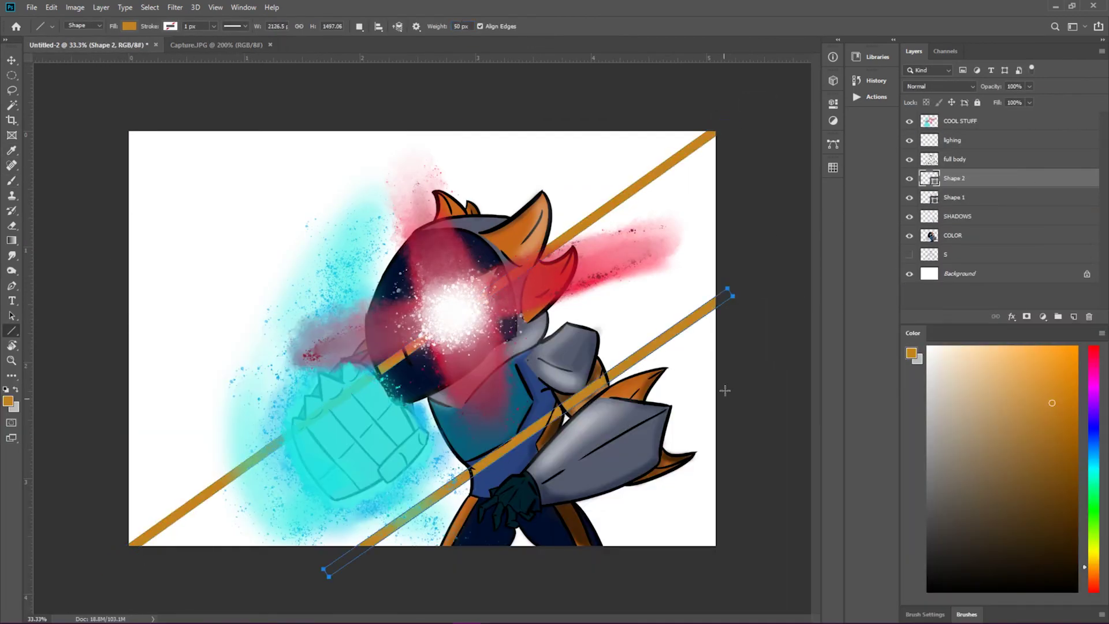
Step: Move Shape 2 below the character layers and select the Shape 1 orange band
left_click_drag(991, 260, 992, 264)
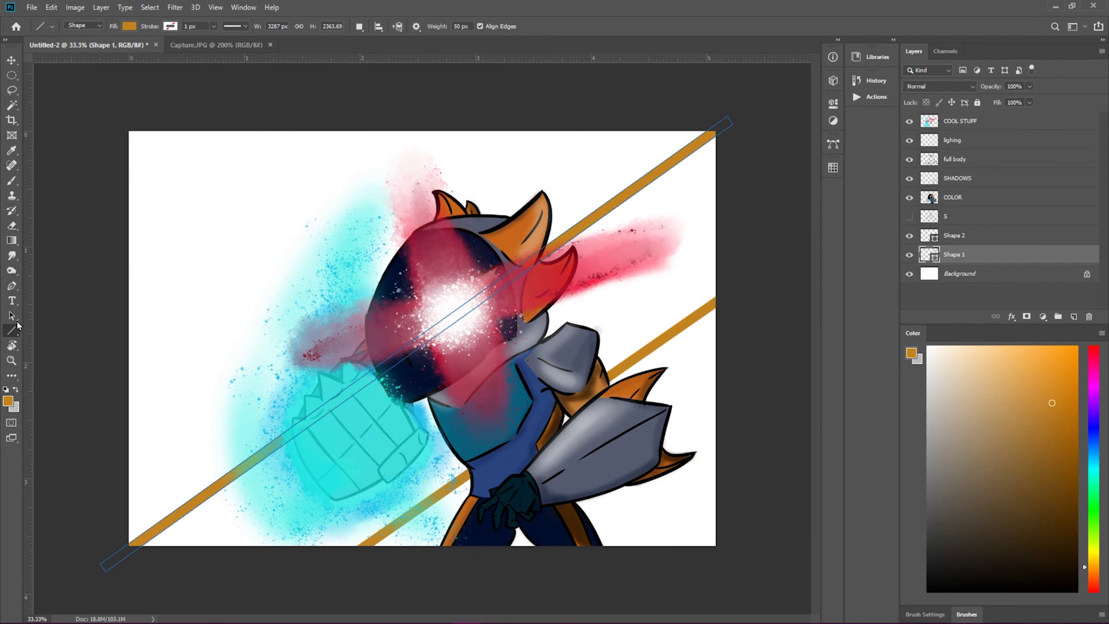
left_click(12, 180)
left_click(74, 26)
key("Escape")
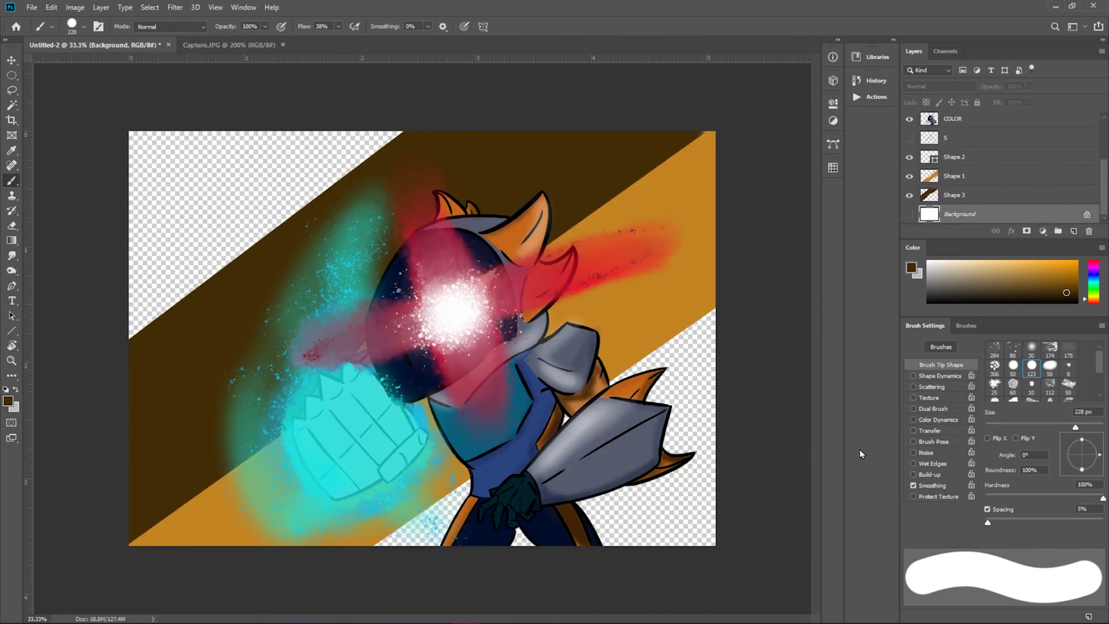
Step: Select the Shape 3 dark band and soften the orange band's diagonal edge with shading
left_click(959, 195)
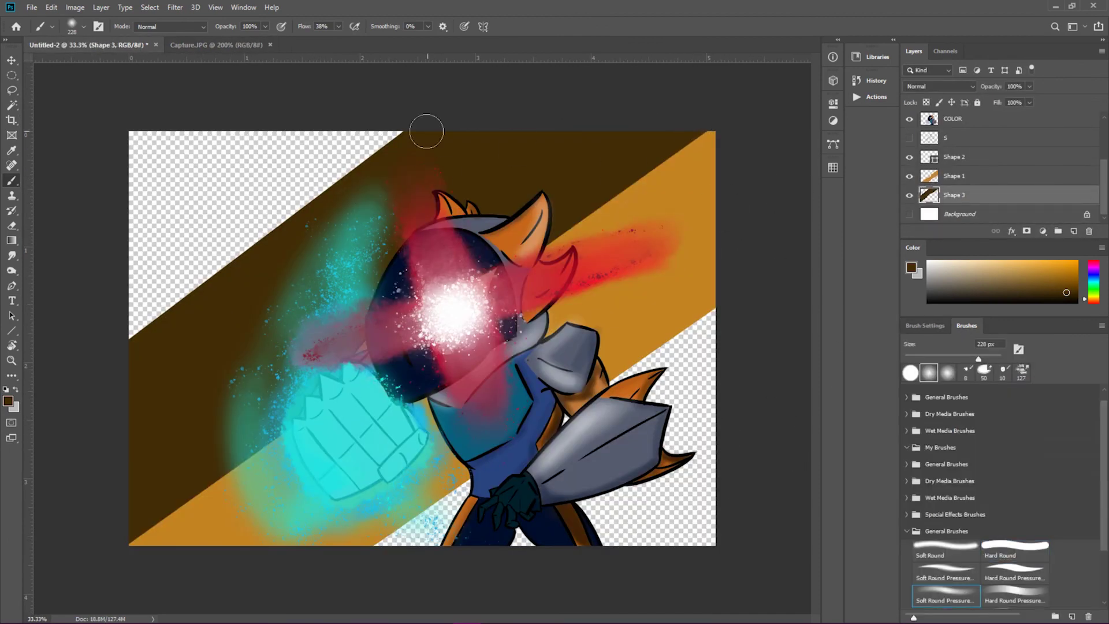
left_click_drag(727, 312, 397, 544)
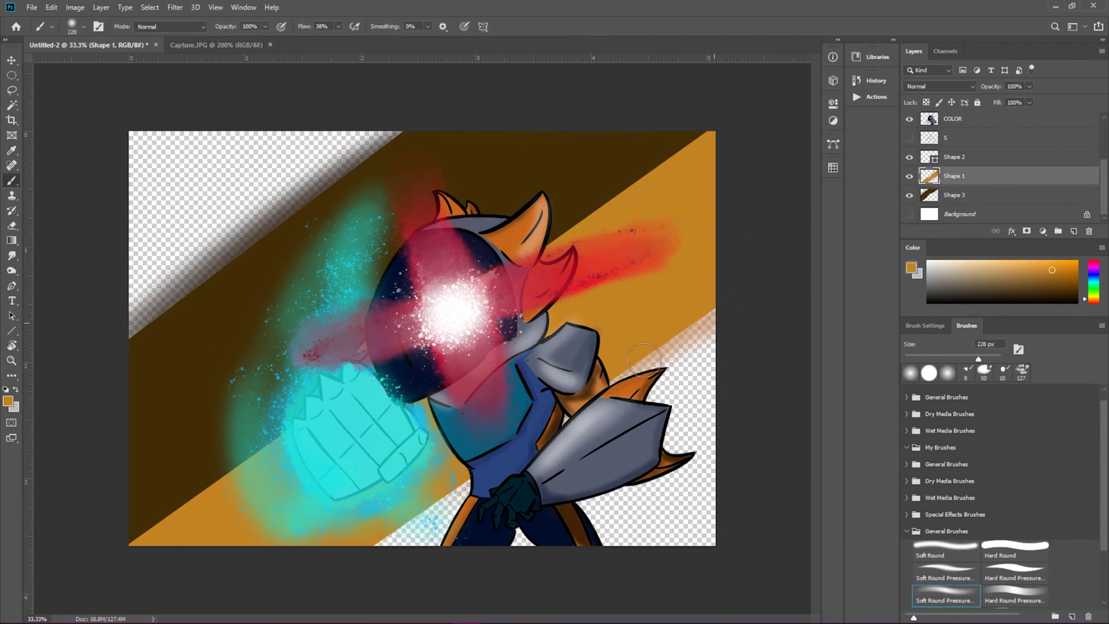